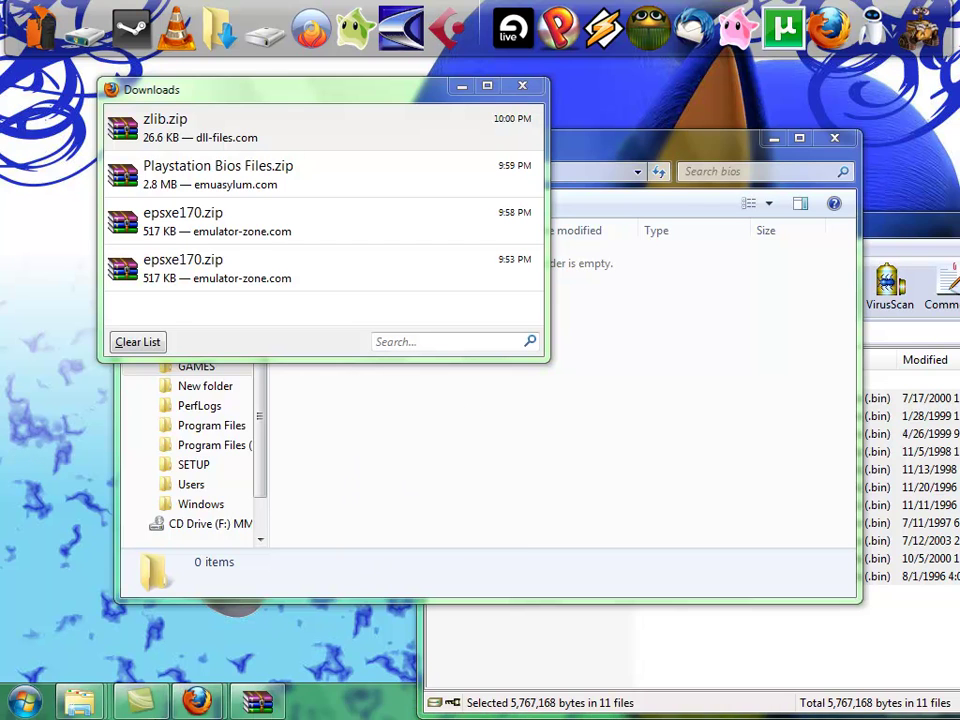
- Switch to Firefox and go forward from the start page to The Emulator Zone website
{"action": "mouse_move", "coordinate": [196, 700]}
{"action": "mouse_move", "coordinate": [296, 570]}
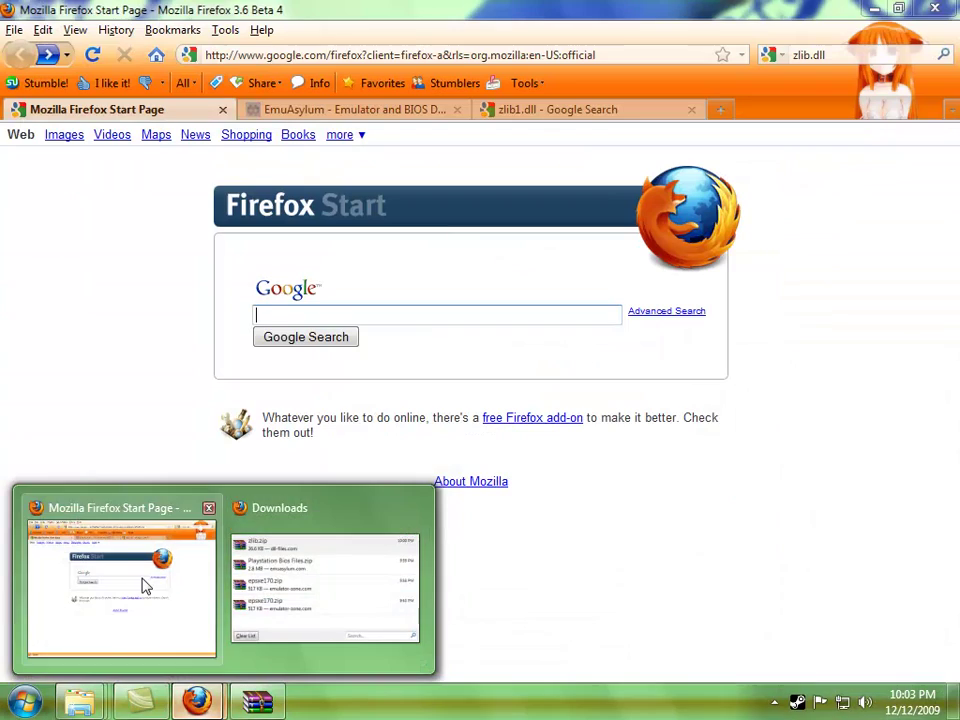
{"action": "left_click", "coordinate": [144, 583]}
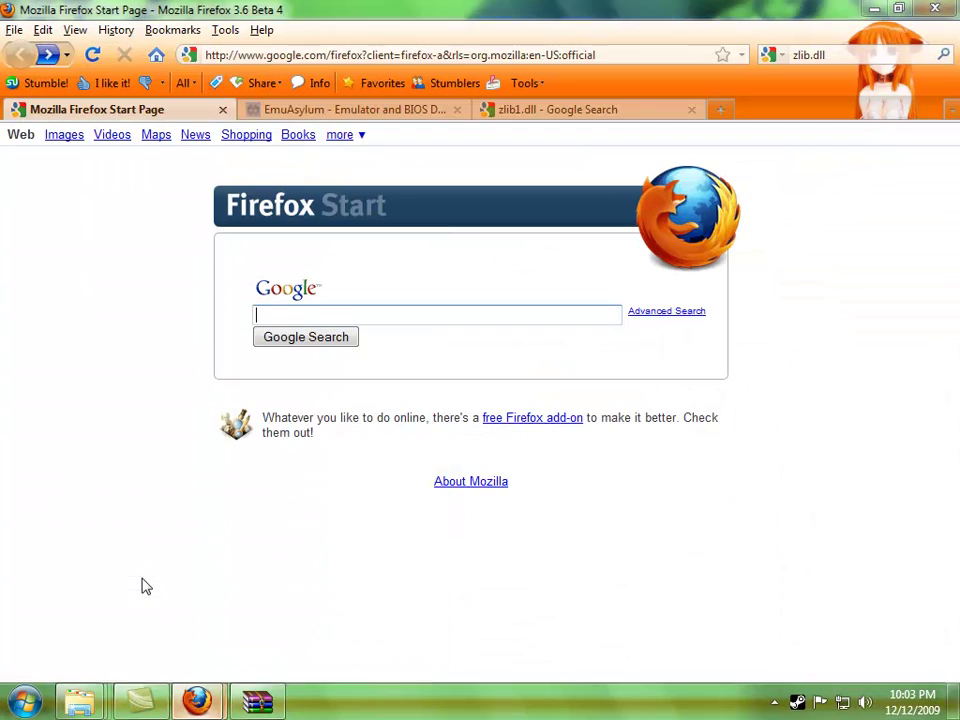
{"action": "left_click", "coordinate": [47, 54]}
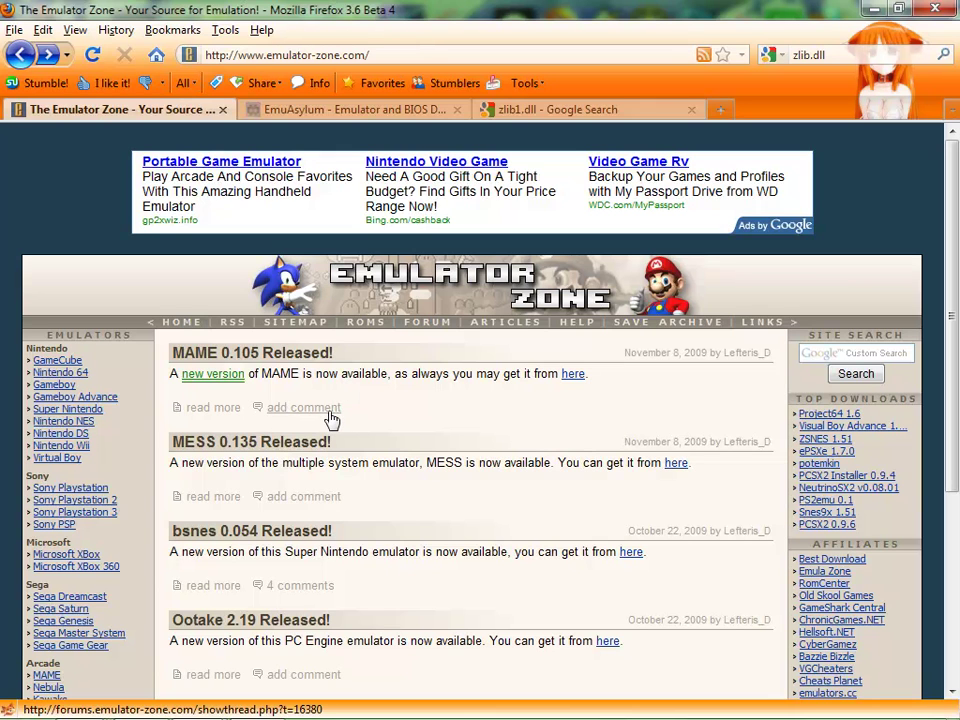
- Open the site's Sony Playstation emulators section and go to the ePSXe page
{"action": "left_click", "coordinate": [88, 487]}
{"action": "scroll", "coordinate": [252, 512], "scroll_direction": "down", "scroll_amount": 5}
{"action": "scroll", "coordinate": [300, 519], "scroll_direction": "down", "scroll_amount": 4}
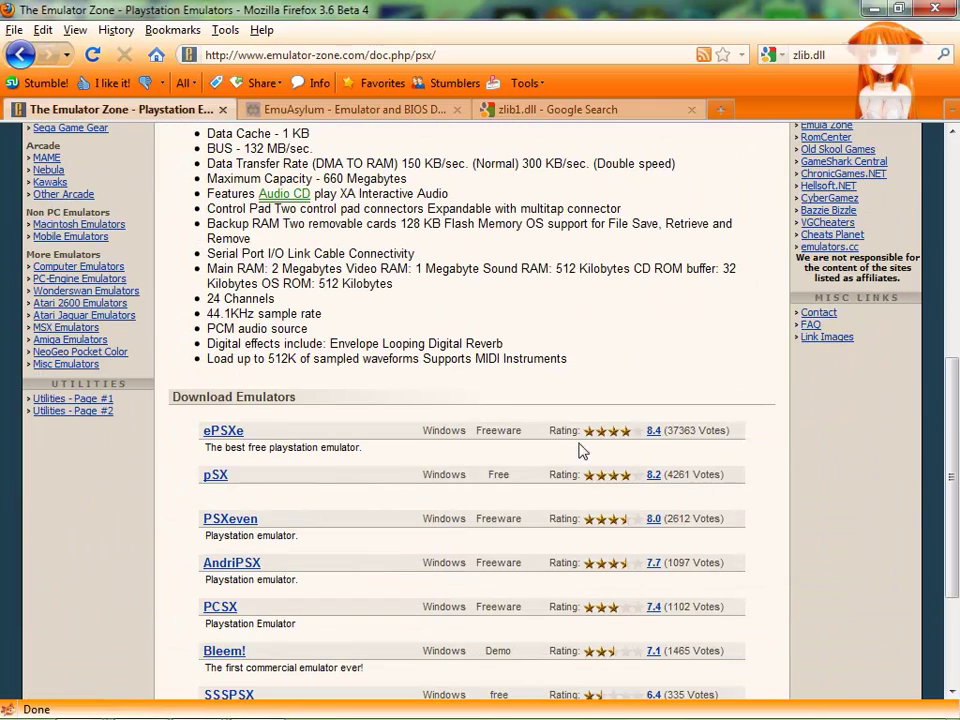
{"action": "left_click", "coordinate": [229, 436]}
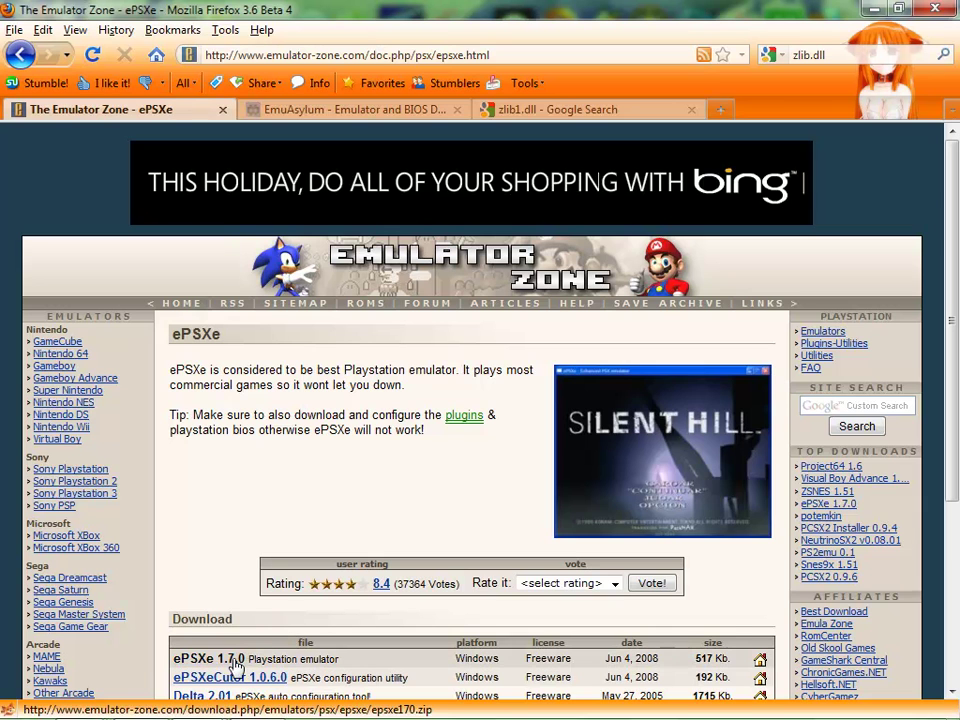
- Download ePSXe 1.7.0 and open epsxe170.zip with WinRAR
{"action": "scroll", "coordinate": [237, 663], "scroll_direction": "down", "scroll_amount": 4}
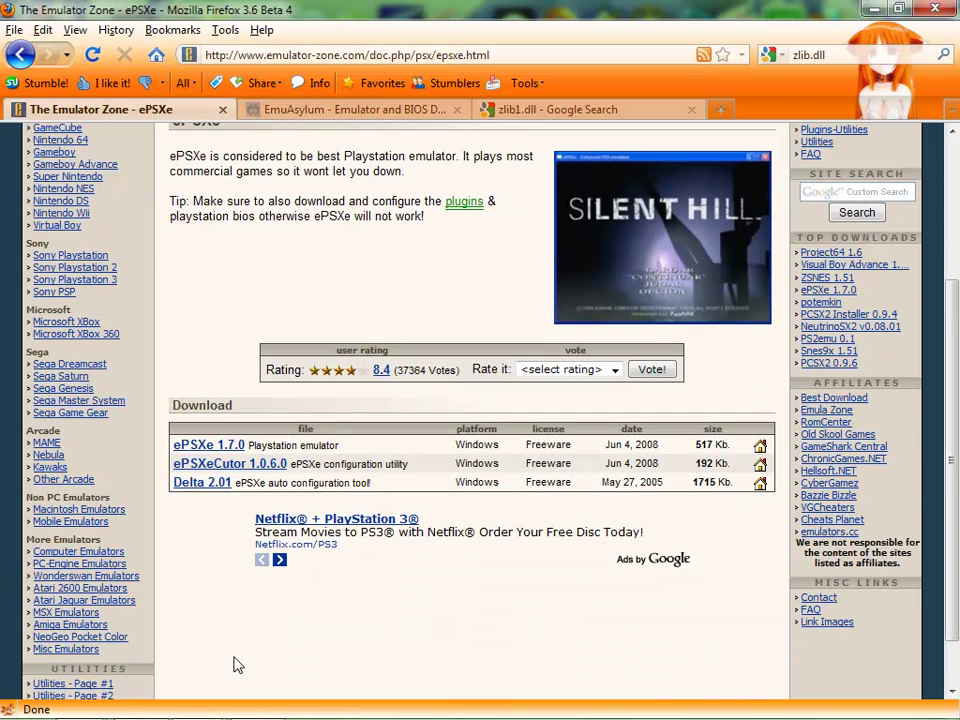
{"action": "left_click", "coordinate": [232, 447]}
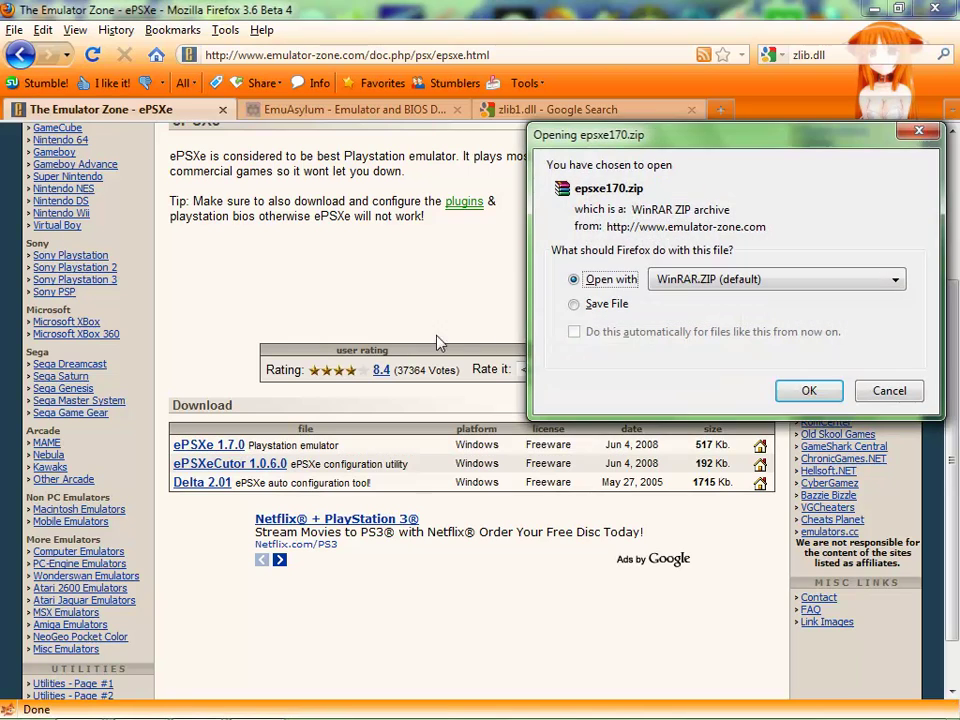
{"action": "left_click", "coordinate": [806, 391]}
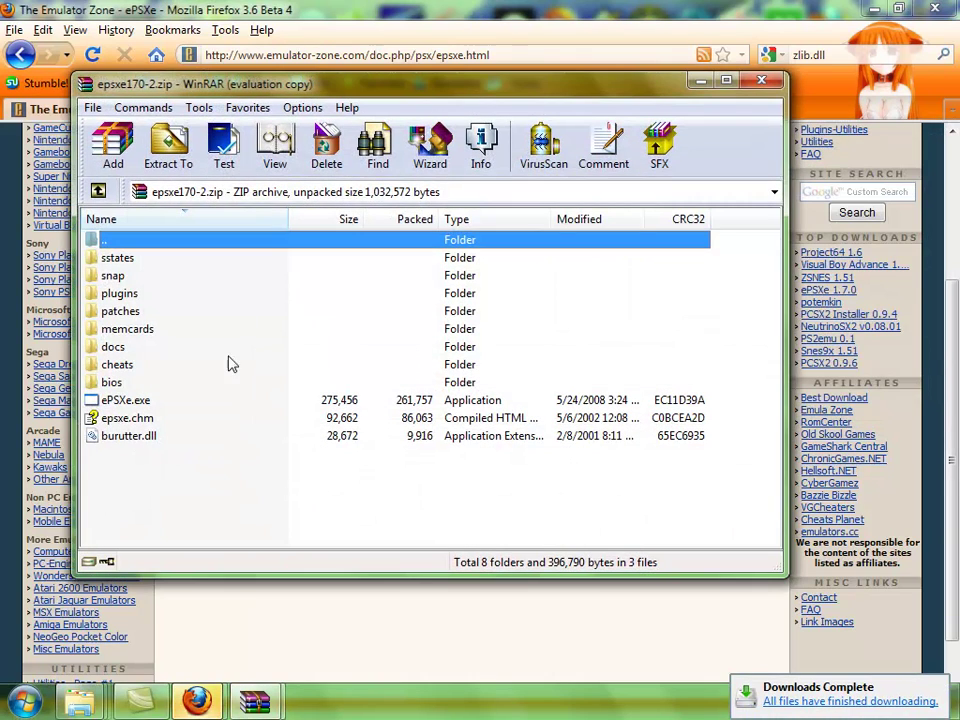
{"action": "left_click", "coordinate": [569, 250]}
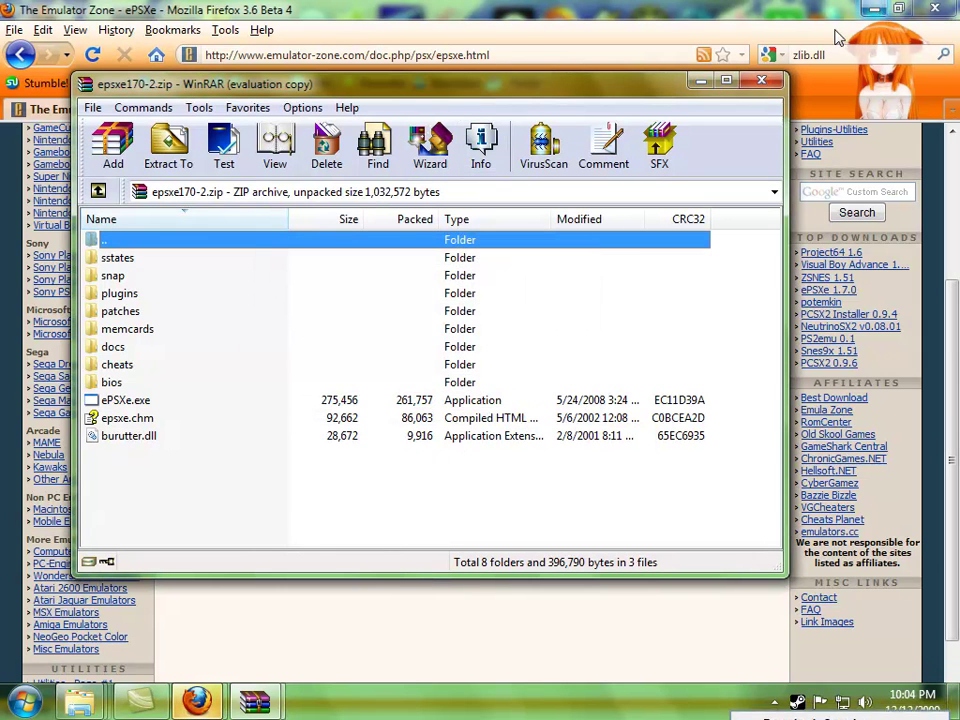
- Show the psx folder under GAMES in Explorer and close the ePSXe archive window
{"action": "left_click_drag", "start_coordinate": [622, 78], "coordinate": [714, 401]}
{"action": "left_click", "coordinate": [681, 215]}
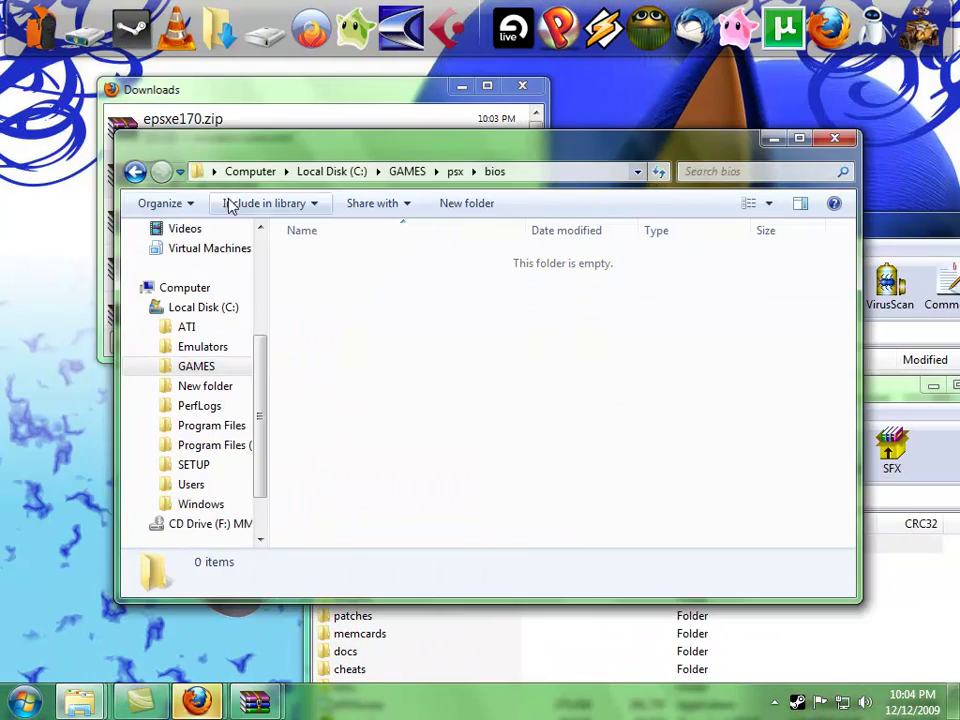
{"action": "left_click", "coordinate": [135, 173]}
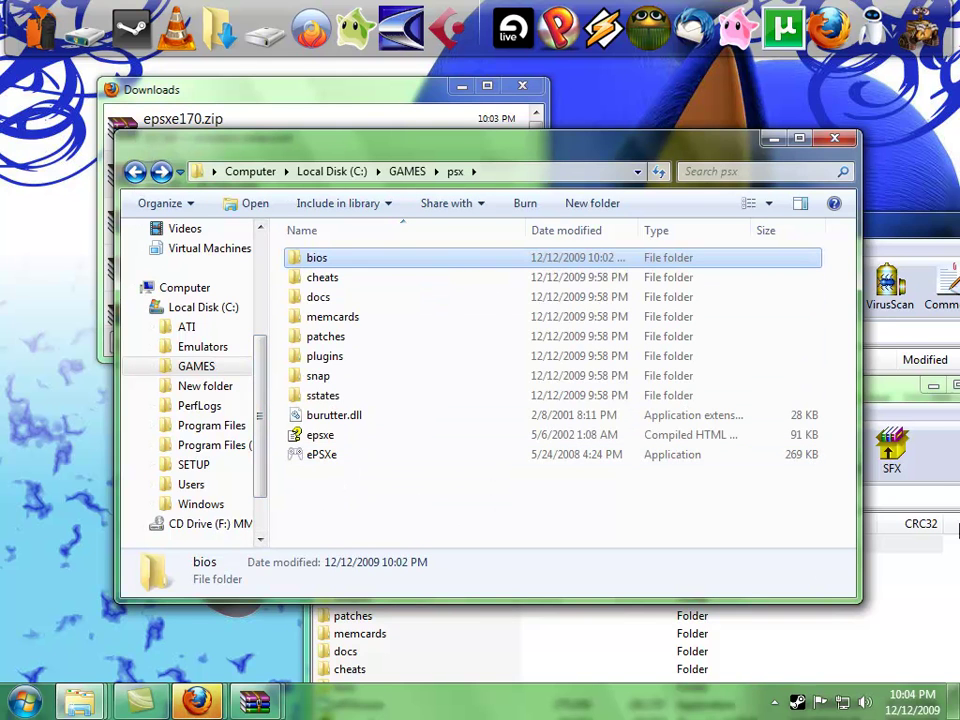
{"action": "left_click", "coordinate": [922, 423]}
{"action": "left_click", "coordinate": [859, 381]}
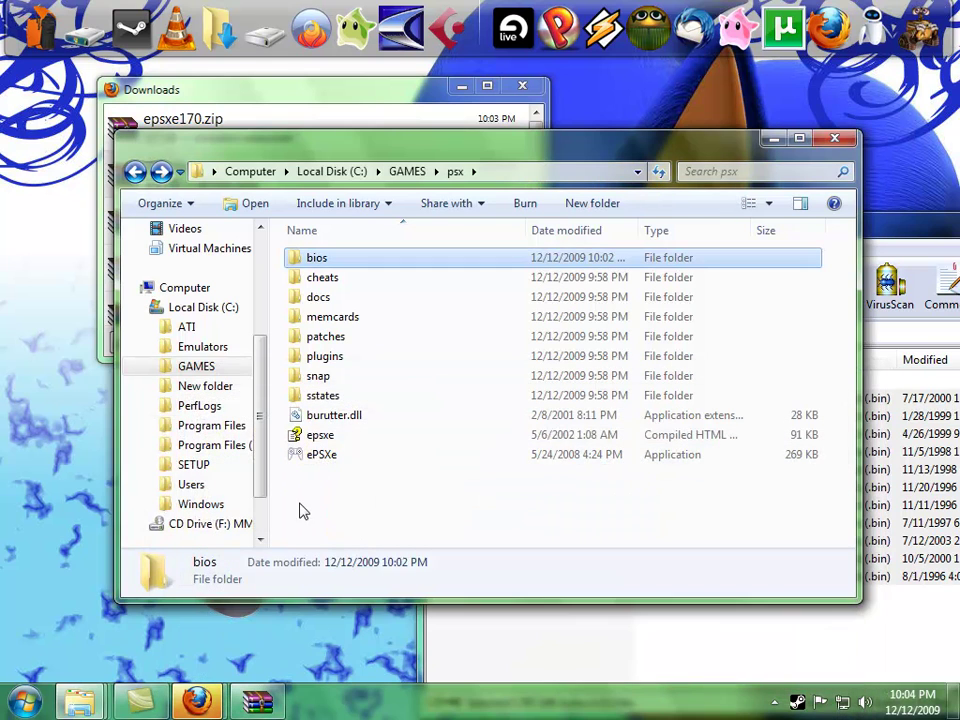
- Create a shortcut to the ePSXe application in the psx folder
{"action": "left_click", "coordinate": [347, 454]}
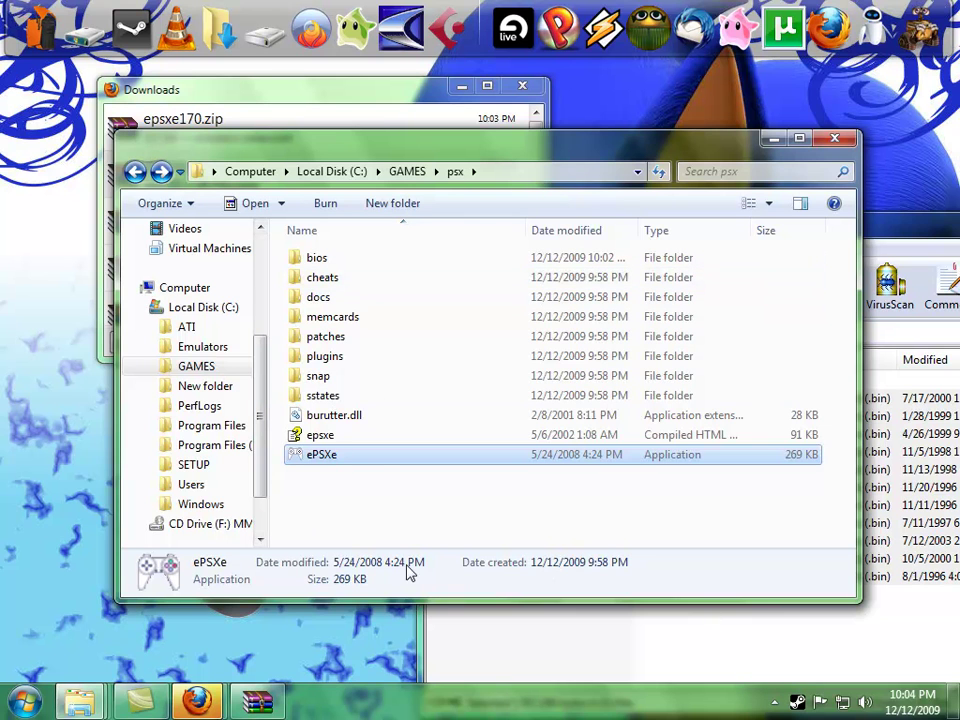
{"action": "right_click", "coordinate": [324, 464]}
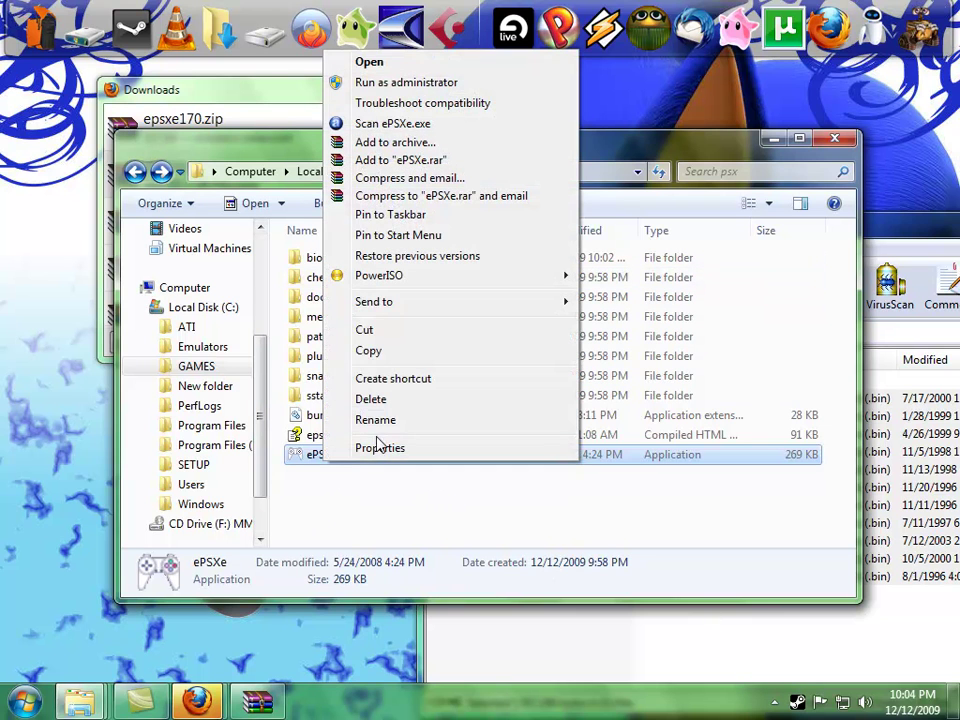
{"action": "left_click", "coordinate": [430, 380]}
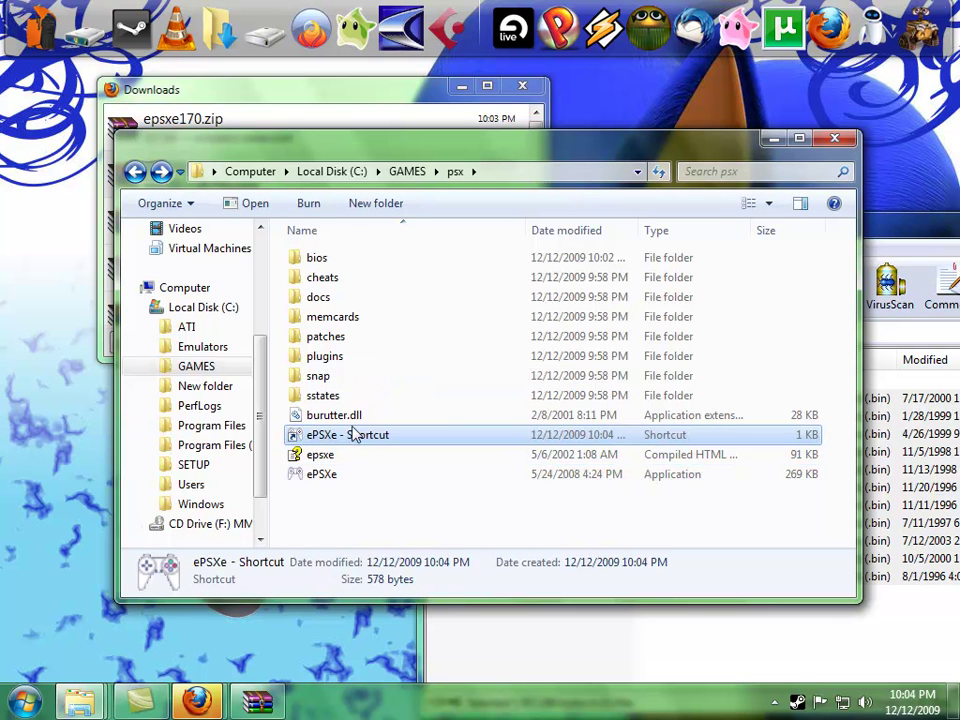
- Open the psx bios folder, and in Firefox download Playstation Bios Files from EmuAsylum with WinRAR, closing the newly opened archive
{"action": "double_click", "coordinate": [336, 260]}
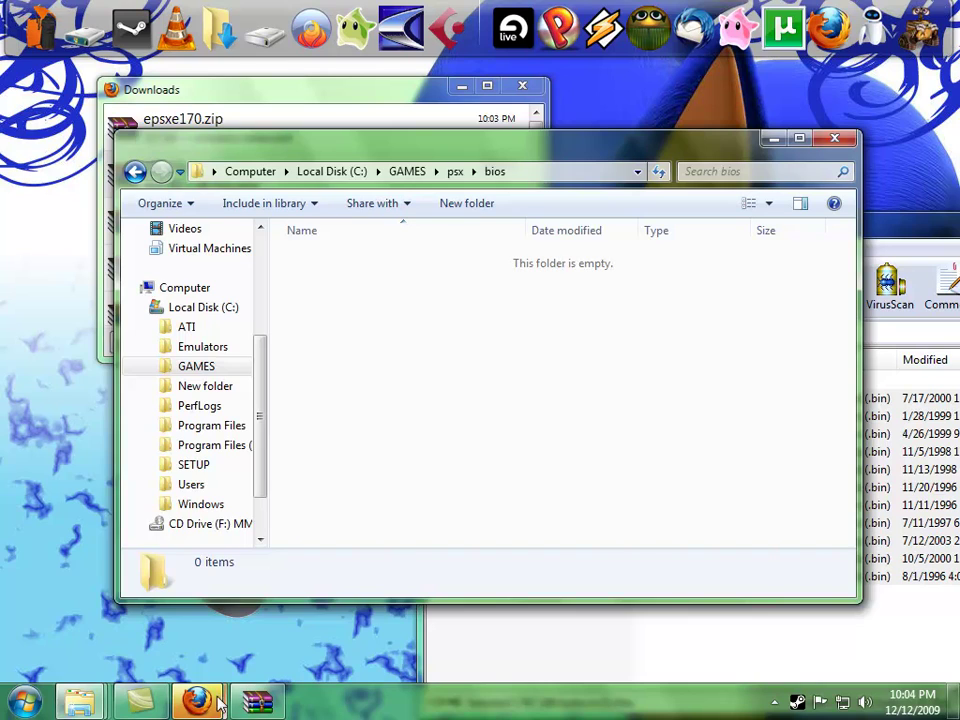
{"action": "mouse_move", "coordinate": [220, 705]}
{"action": "left_click", "coordinate": [193, 574]}
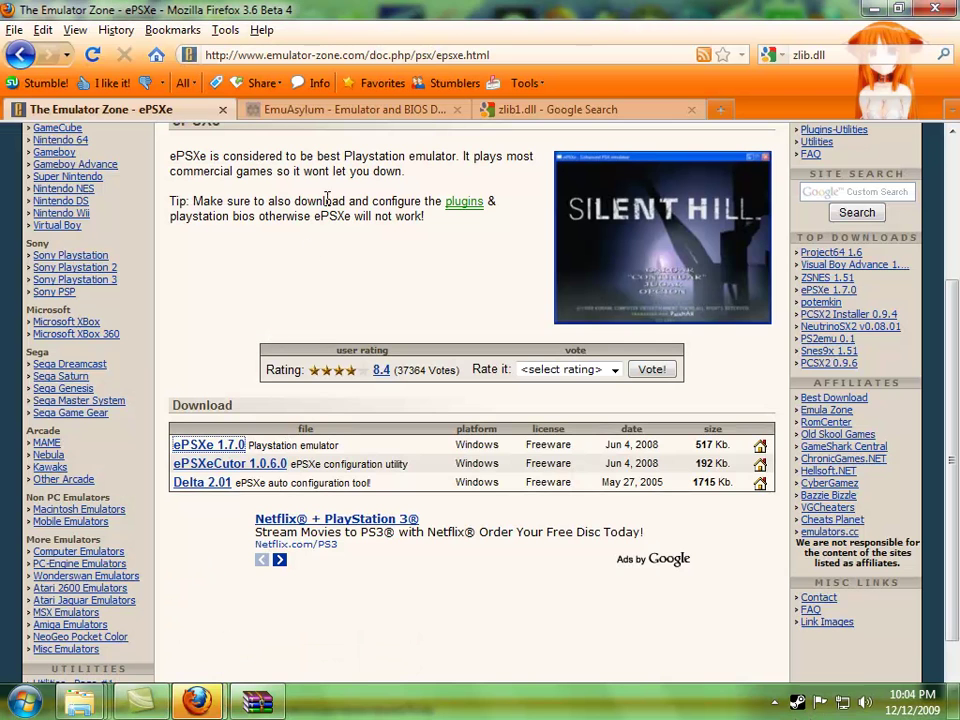
{"action": "left_click", "coordinate": [283, 108]}
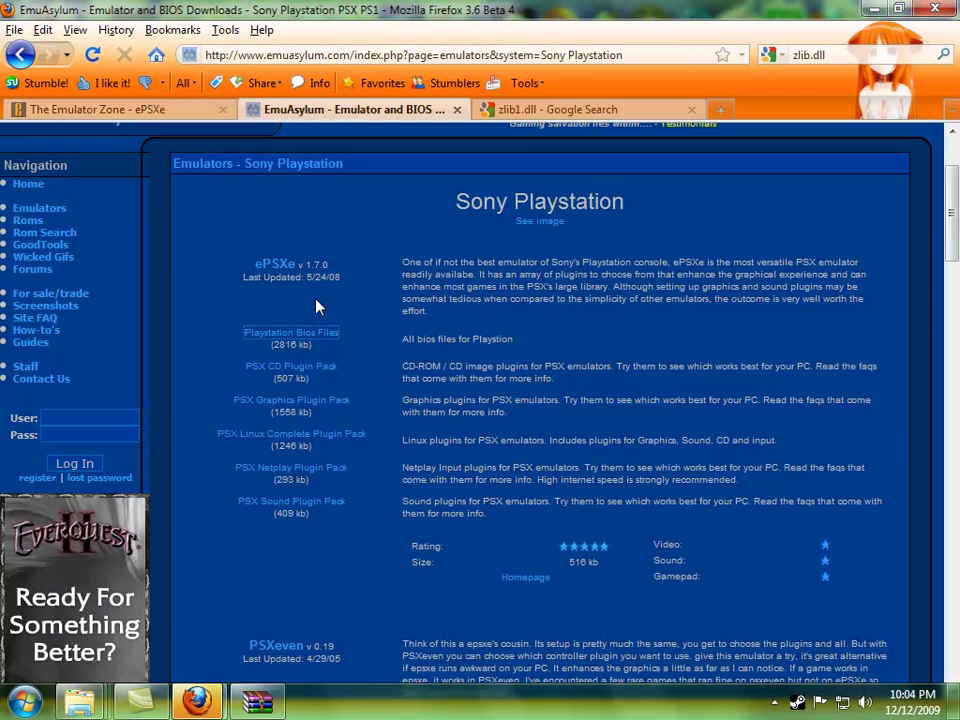
{"action": "left_click", "coordinate": [284, 338]}
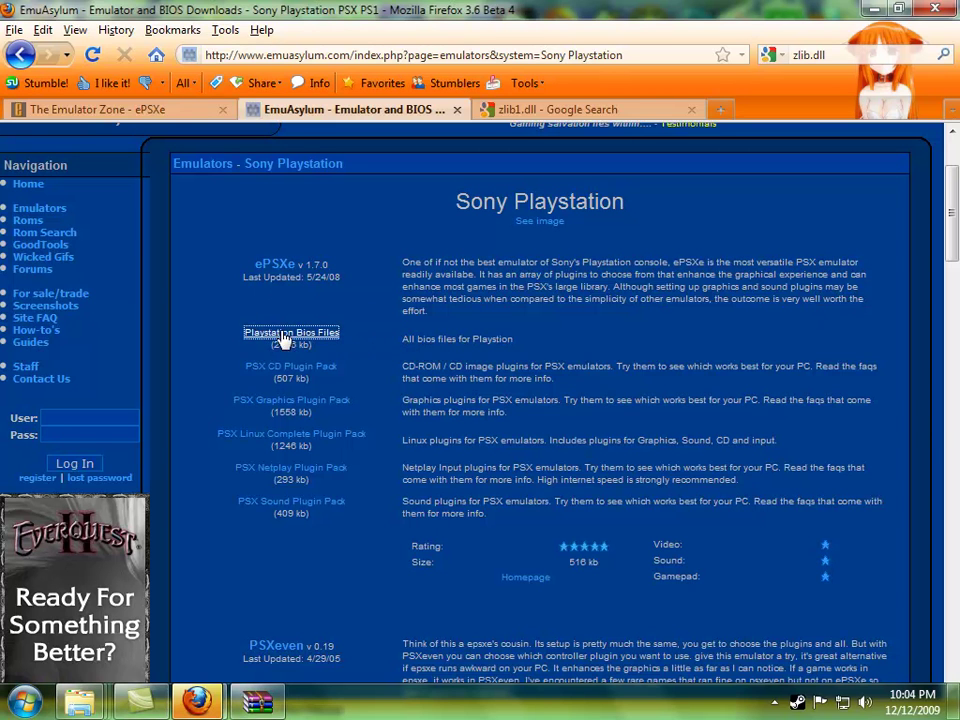
{"action": "left_click", "coordinate": [808, 390]}
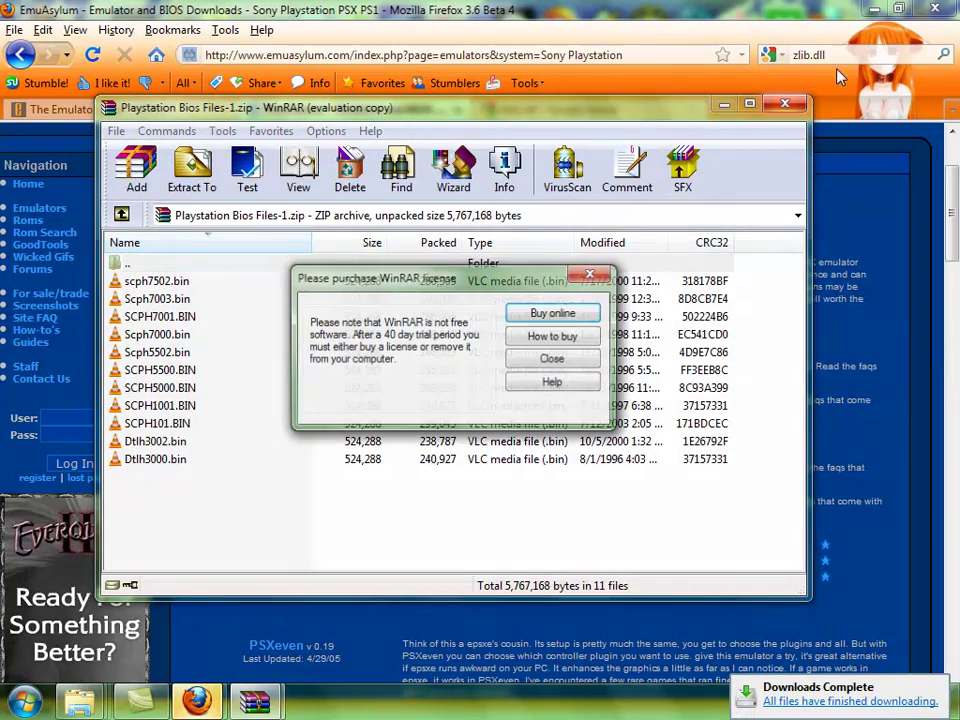
{"action": "key", "text": "Escape"}
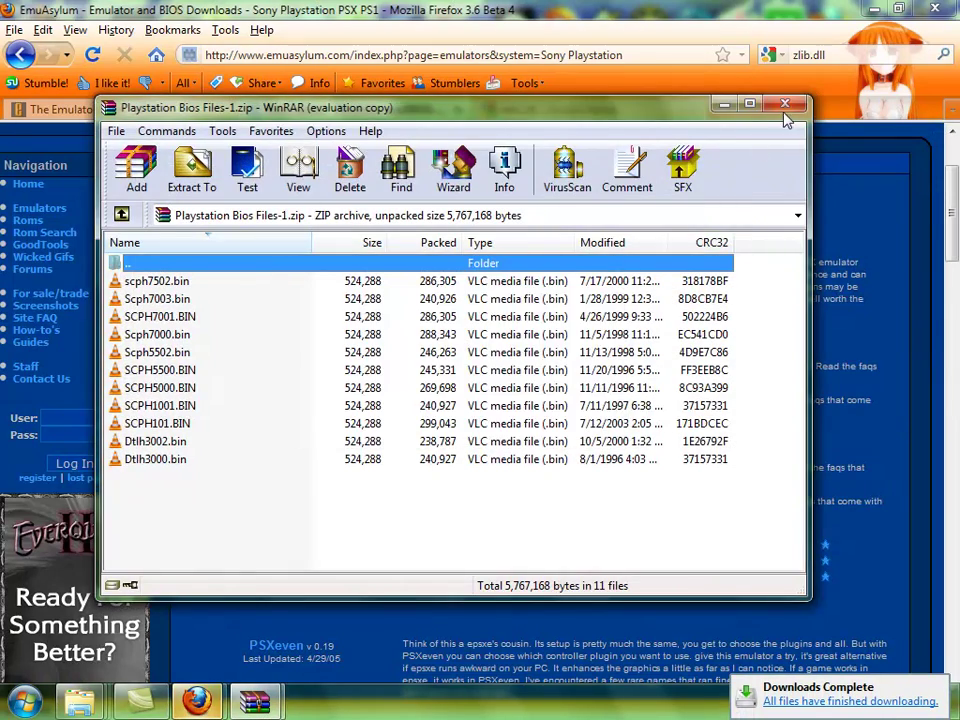
{"action": "left_click", "coordinate": [785, 105]}
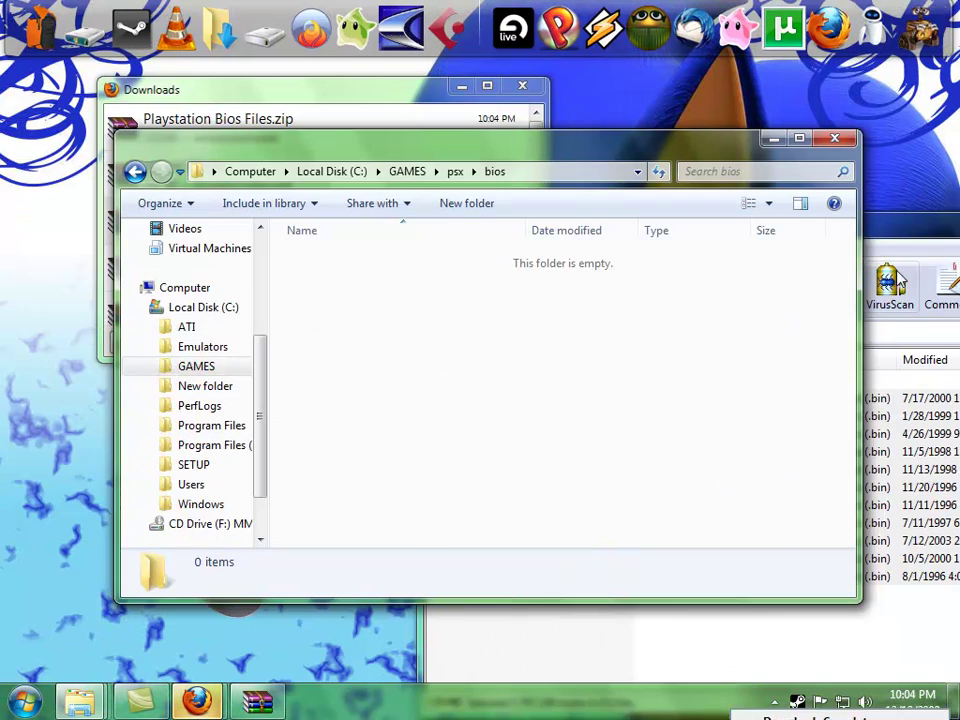
- Extract all BIOS files from the already open Playstation Bios Files.zip archive into the psx bios folder
{"action": "left_click", "coordinate": [917, 228]}
{"action": "key", "text": "ctrl+a"}
{"action": "left_click_drag", "start_coordinate": [540, 522], "coordinate": [356, 373]}
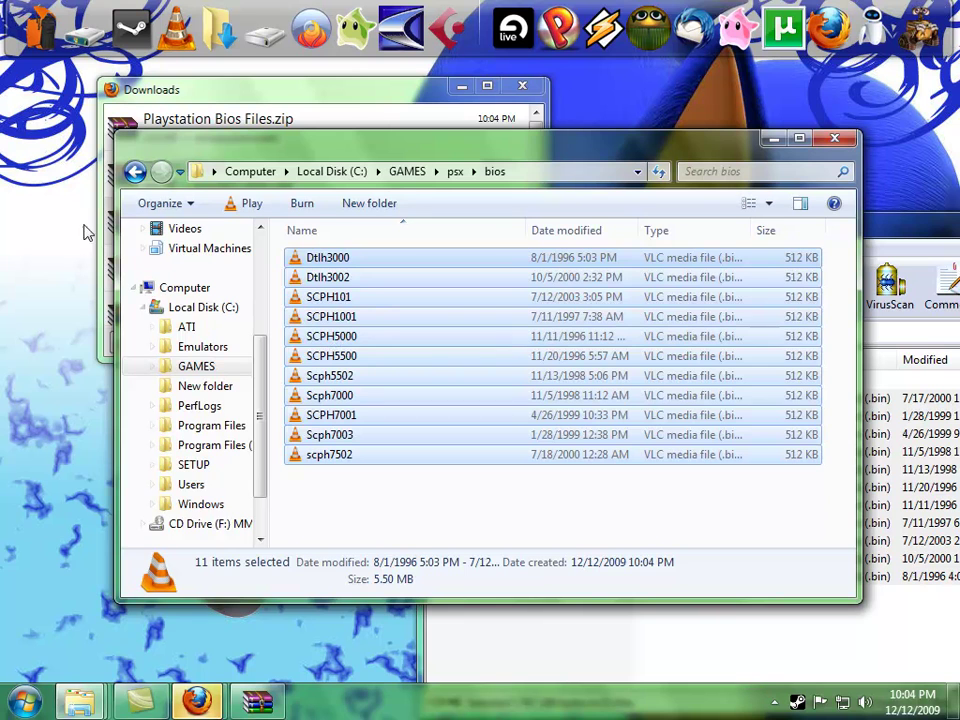
- Return to the psx folder and close the Playstation Bios Files.zip archive
{"action": "left_click", "coordinate": [135, 172]}
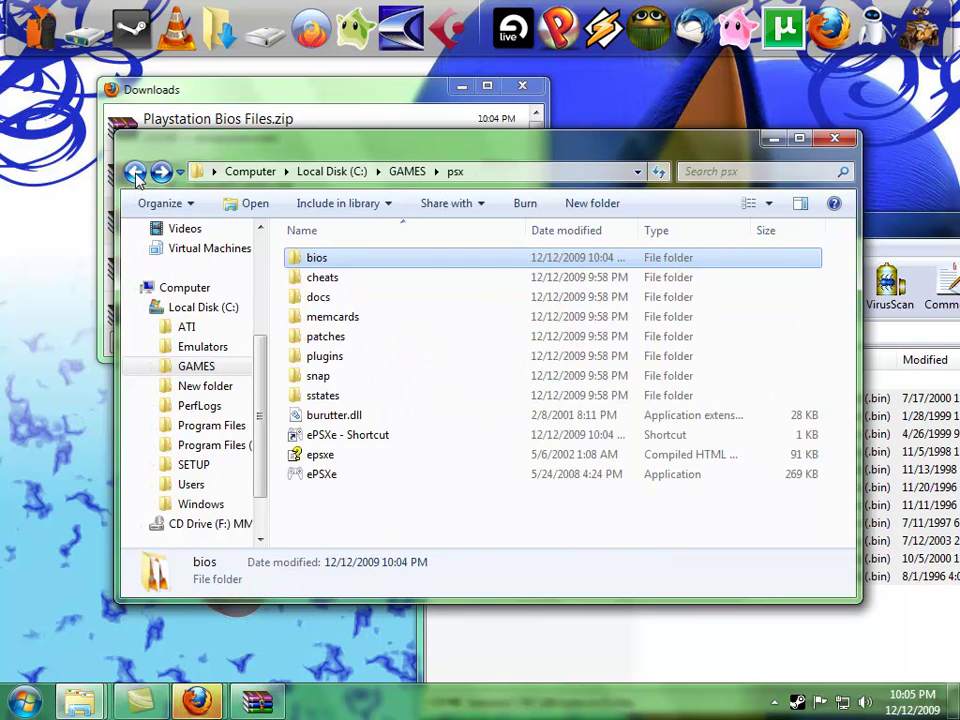
{"action": "double_click", "coordinate": [360, 360]}
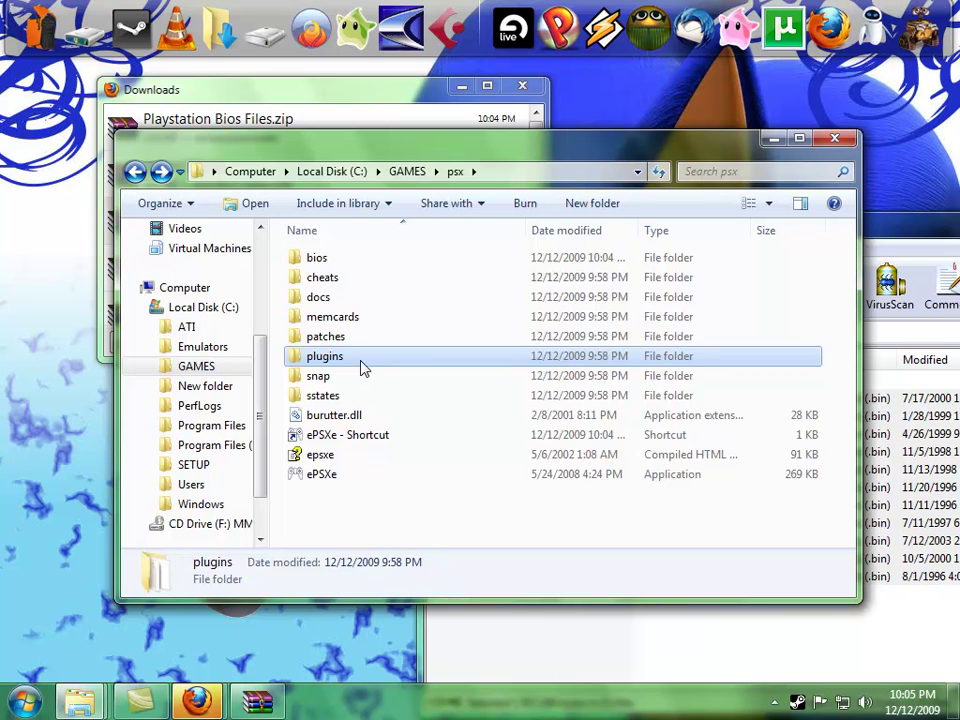
{"action": "left_click", "coordinate": [135, 172]}
{"action": "left_click_drag", "start_coordinate": [918, 233], "coordinate": [686, 257]}
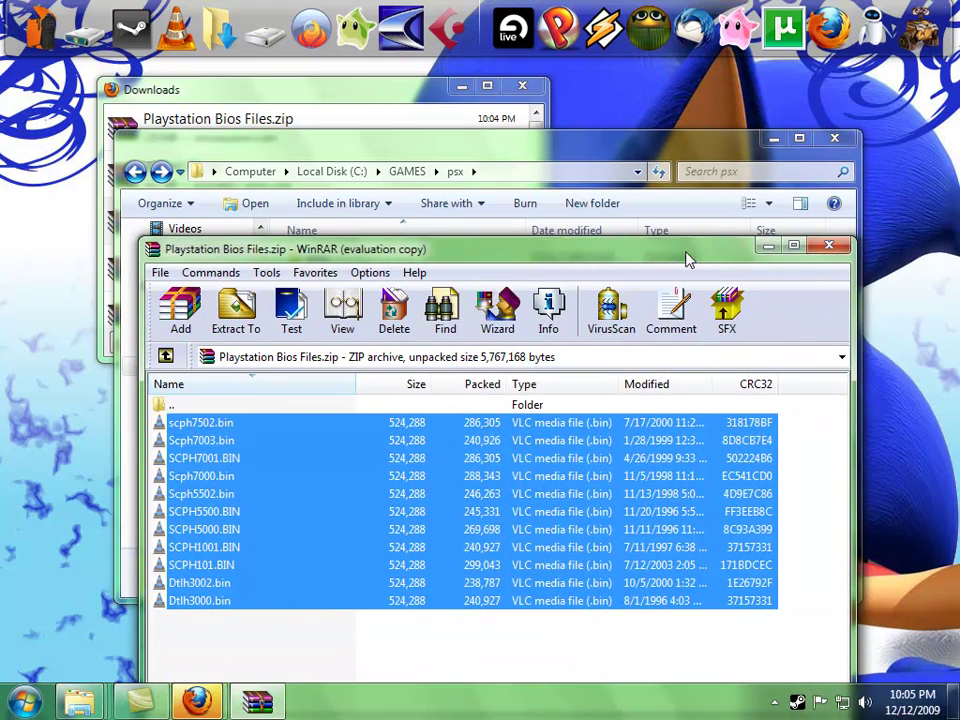
{"action": "left_click", "coordinate": [824, 249]}
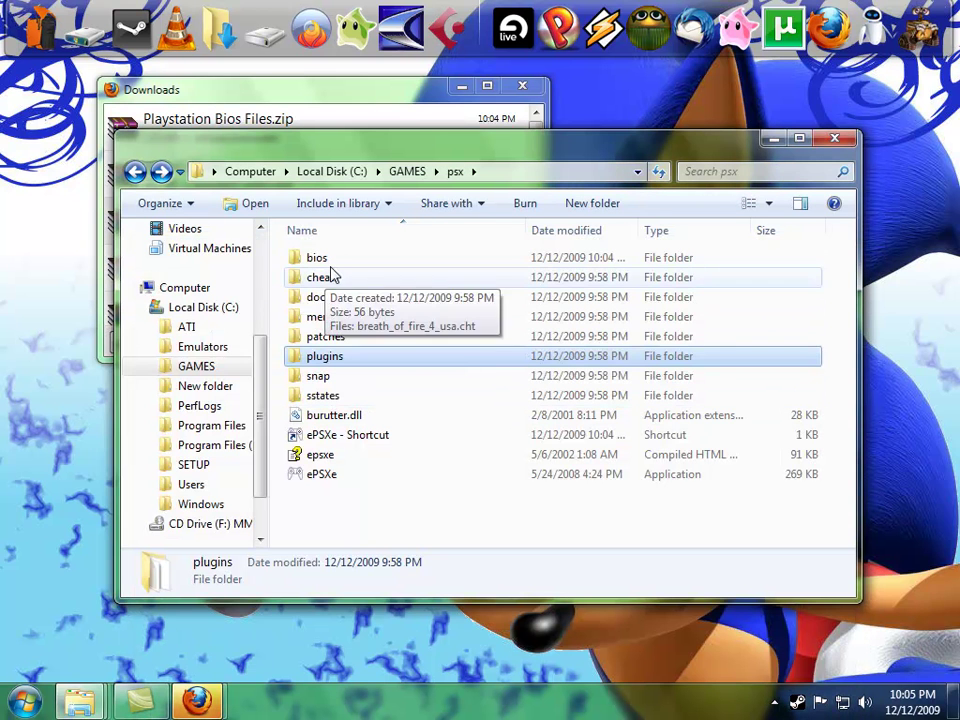
- Try to launch the ePSXe application from the psx folder
{"action": "double_click", "coordinate": [338, 478]}
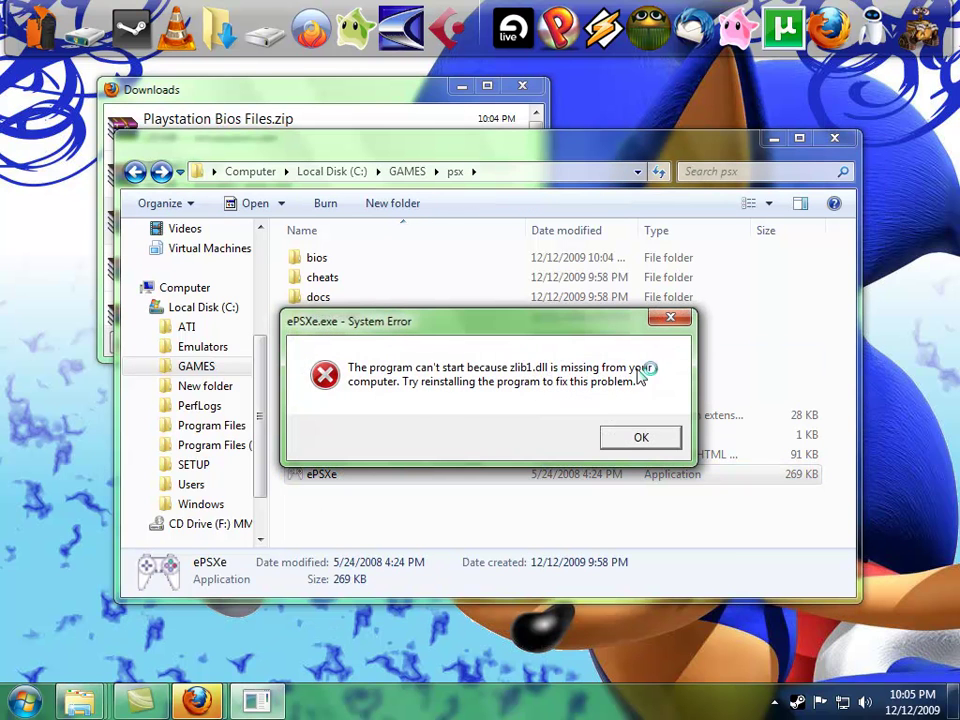
{"action": "left_click", "coordinate": [619, 439]}
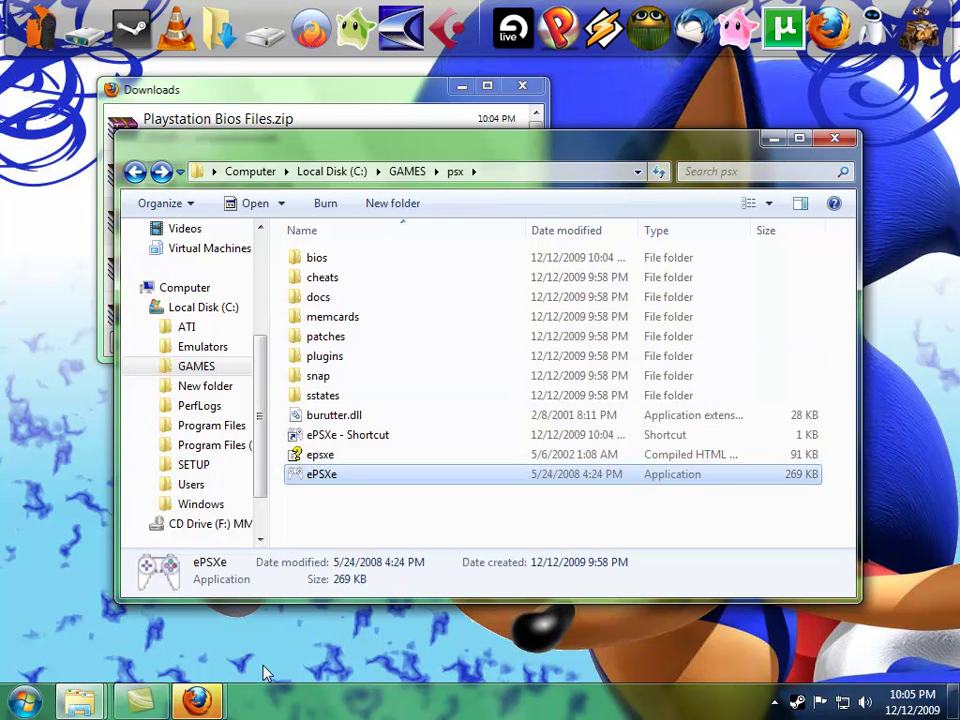
- Switch to Firefox and open the DLL-files.com result from the zlib1.dll Google search
{"action": "left_click", "coordinate": [203, 705]}
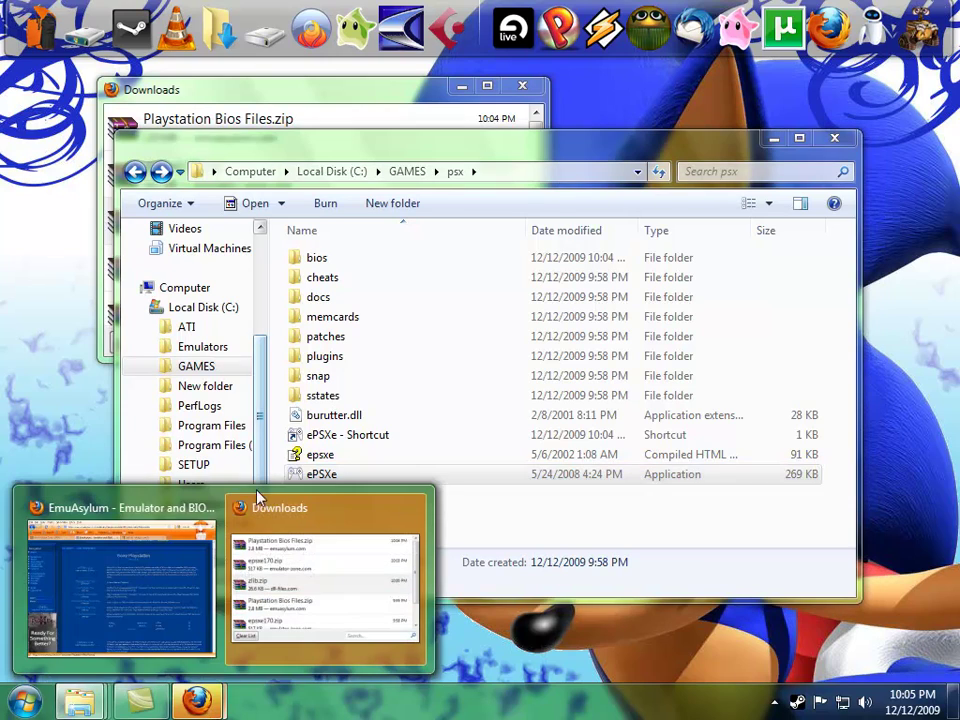
{"action": "left_click", "coordinate": [186, 589]}
{"action": "left_click", "coordinate": [530, 114]}
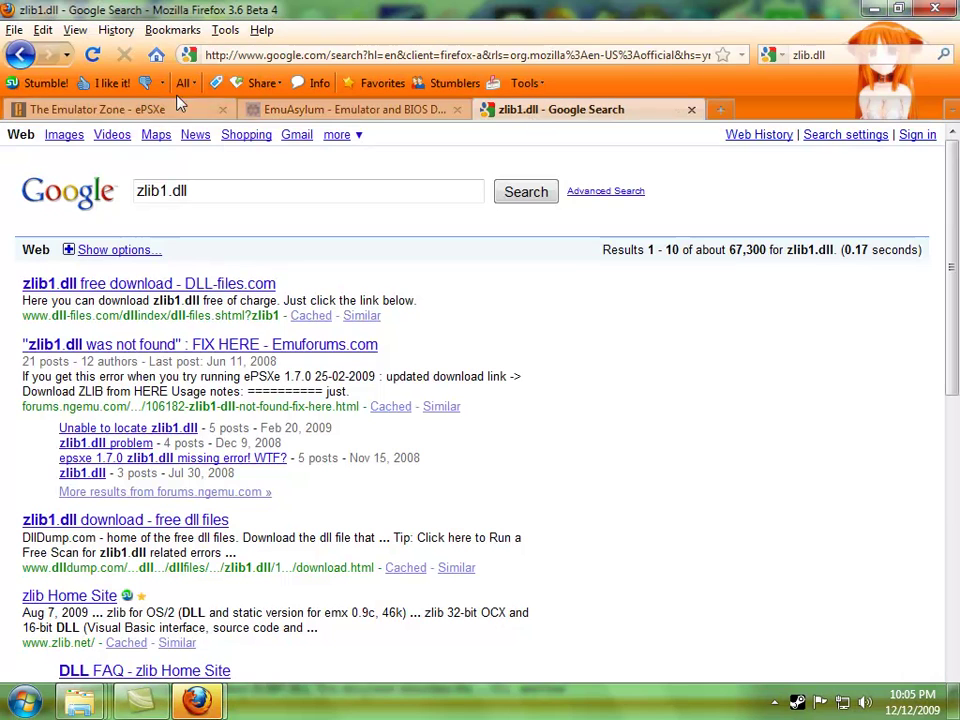
{"action": "left_click", "coordinate": [126, 283]}
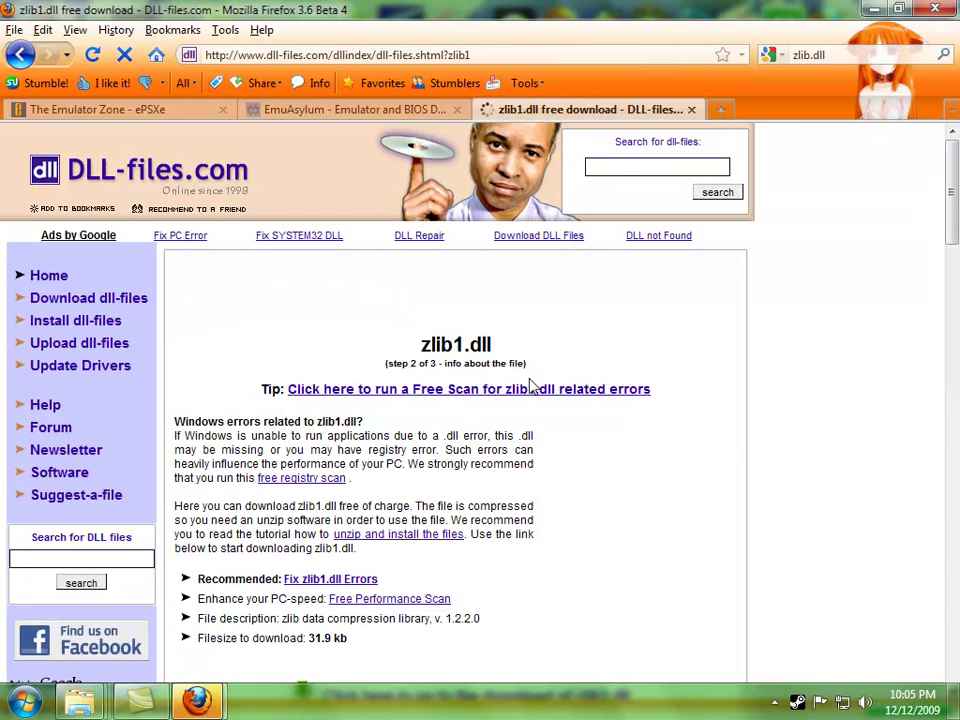
- Download zlib1.dll from DLL-files.com, opening zlib1.zip with WinRAR
{"action": "scroll", "coordinate": [485, 415], "scroll_direction": "down", "scroll_amount": 4}
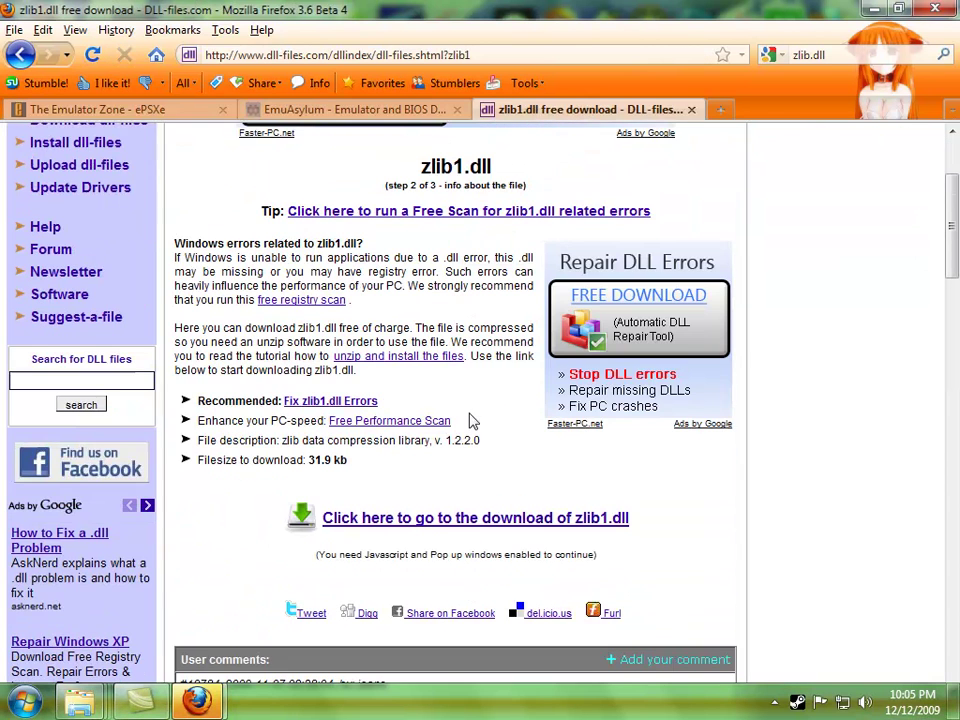
{"action": "left_click", "coordinate": [443, 519]}
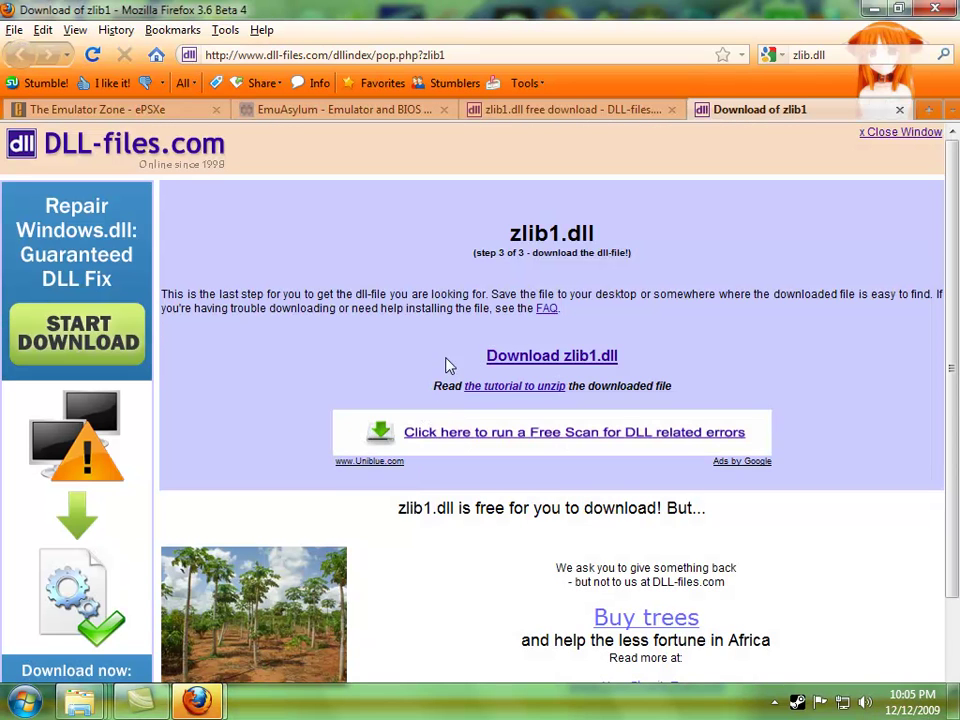
{"action": "left_click", "coordinate": [557, 358]}
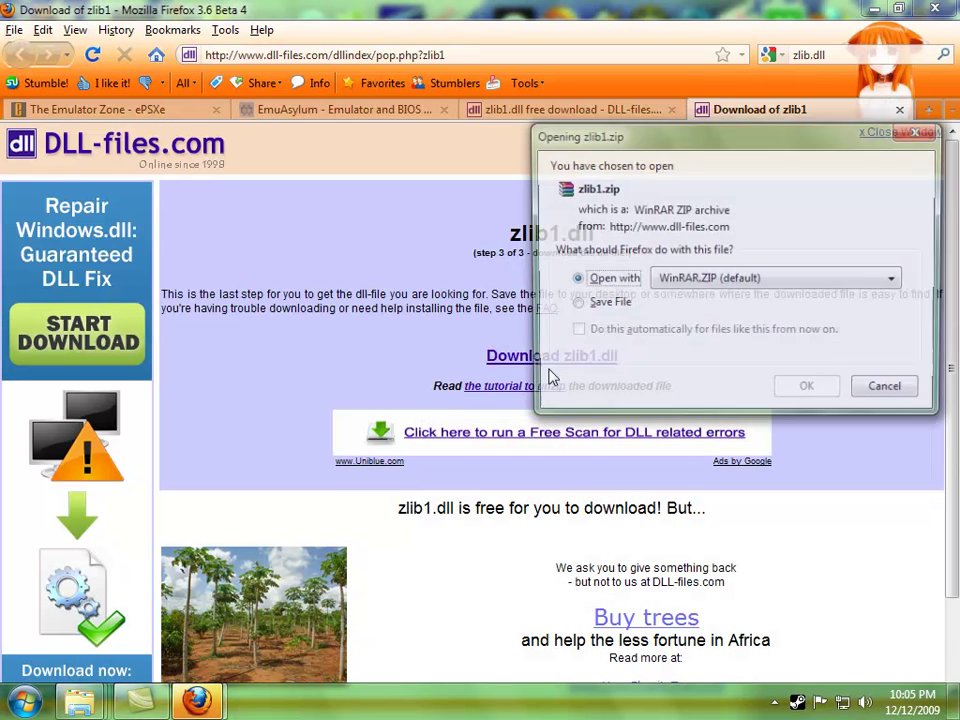
{"action": "left_click", "coordinate": [806, 390]}
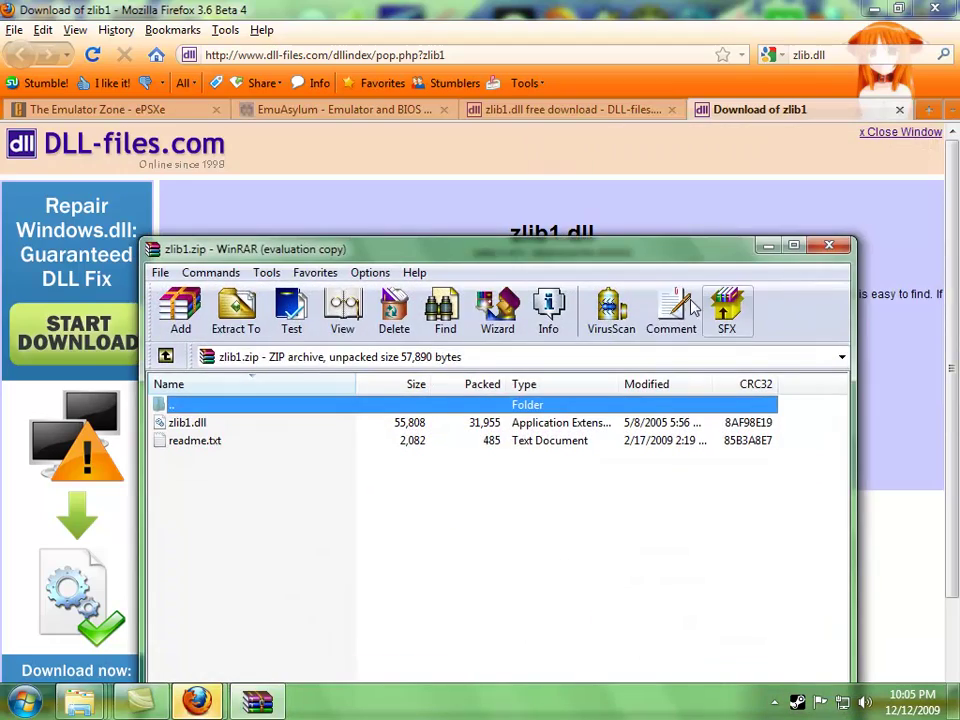
- Minimize Firefox, dismiss the WinRAR licence reminder and extract zlib1.dll from zlib1.zip into the psx folder
{"action": "left_click", "coordinate": [874, 9]}
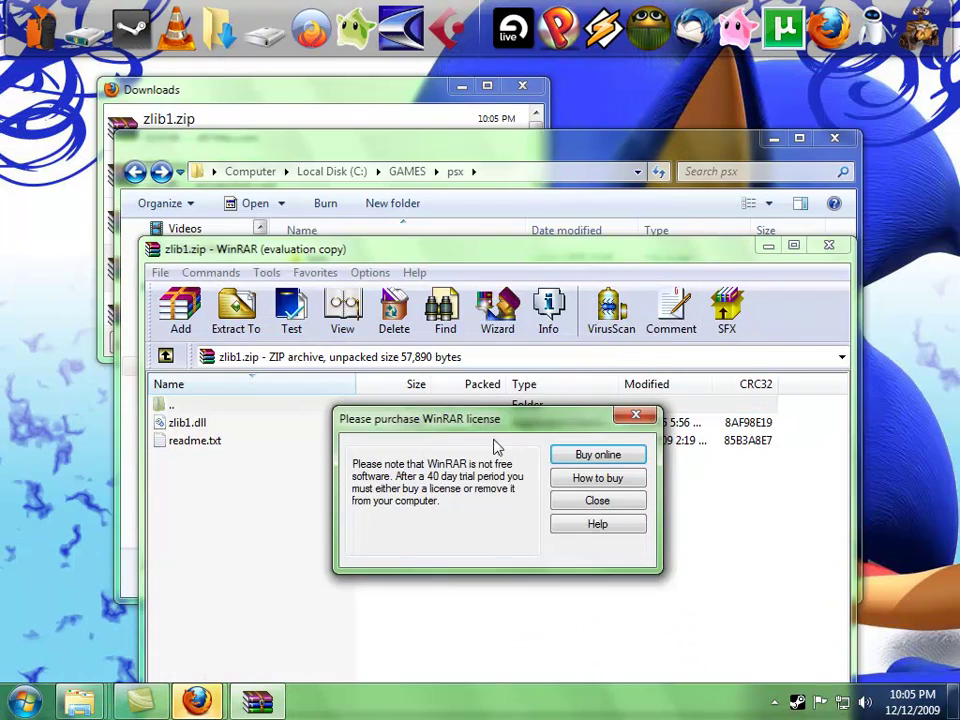
{"action": "left_click", "coordinate": [636, 418]}
{"action": "left_click_drag", "start_coordinate": [500, 258], "coordinate": [883, 218]}
{"action": "left_click", "coordinate": [588, 383]}
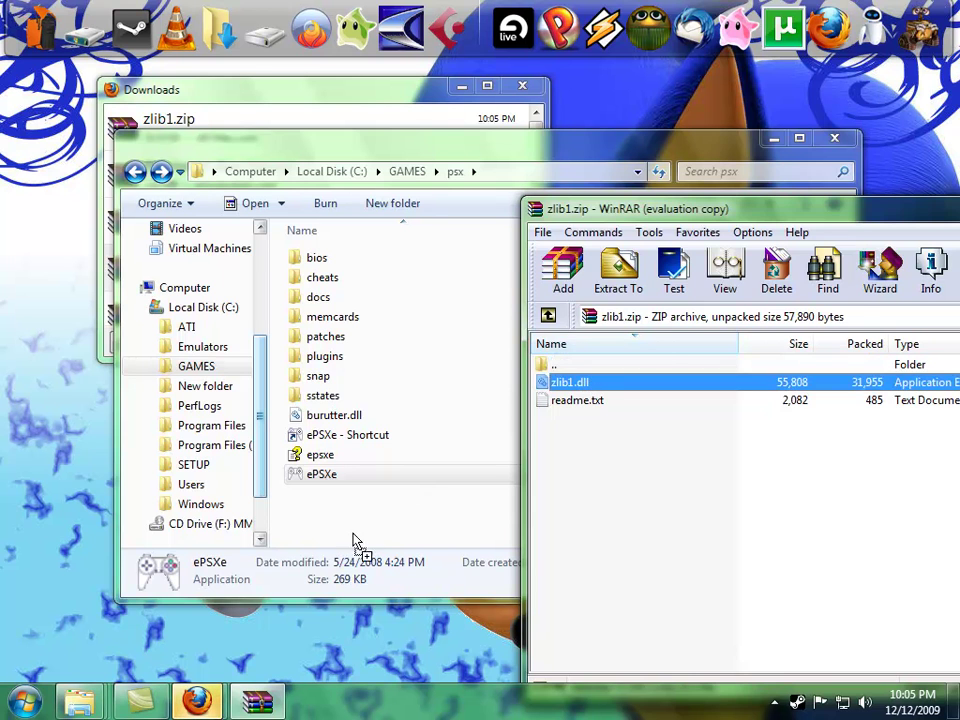
{"action": "left_click_drag", "start_coordinate": [350, 535], "coordinate": [344, 526]}
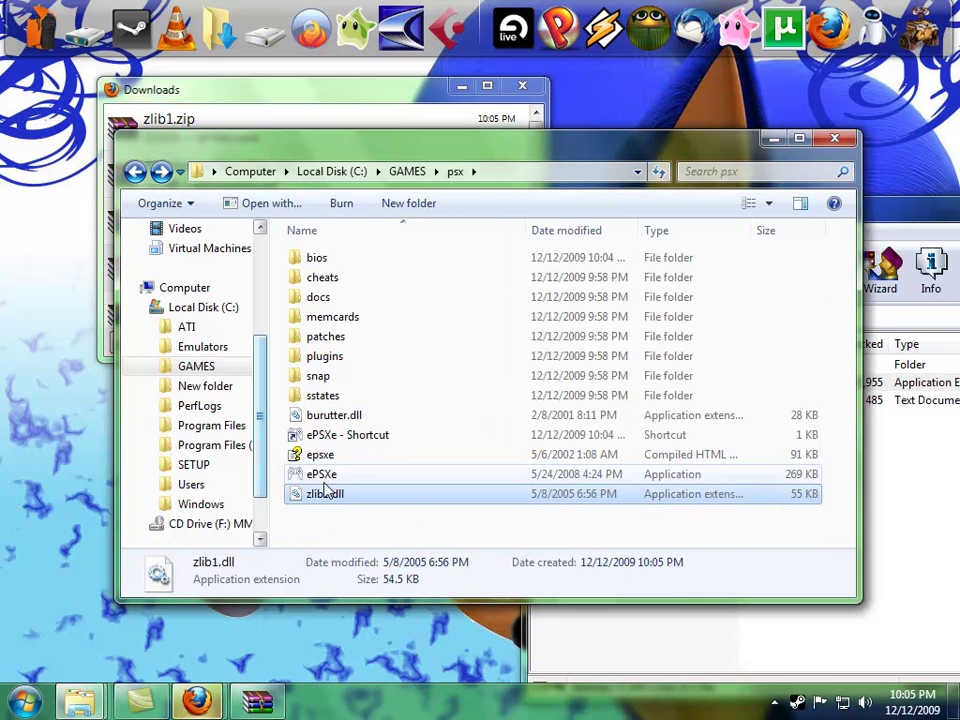
- Launch ePSXe from the psx folder and run the Mega Man 8 .bin disc image from the Desktop as an ISO
{"action": "double_click", "coordinate": [333, 484]}
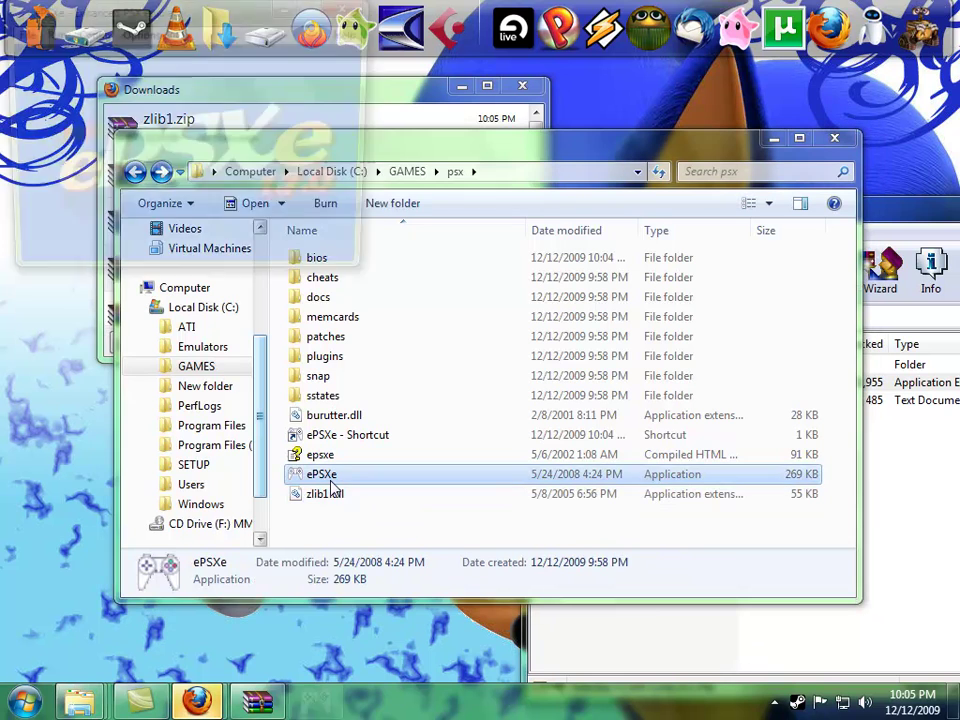
{"action": "left_click_drag", "start_coordinate": [208, 33], "coordinate": [502, 240]}
{"action": "left_click", "coordinate": [310, 255]}
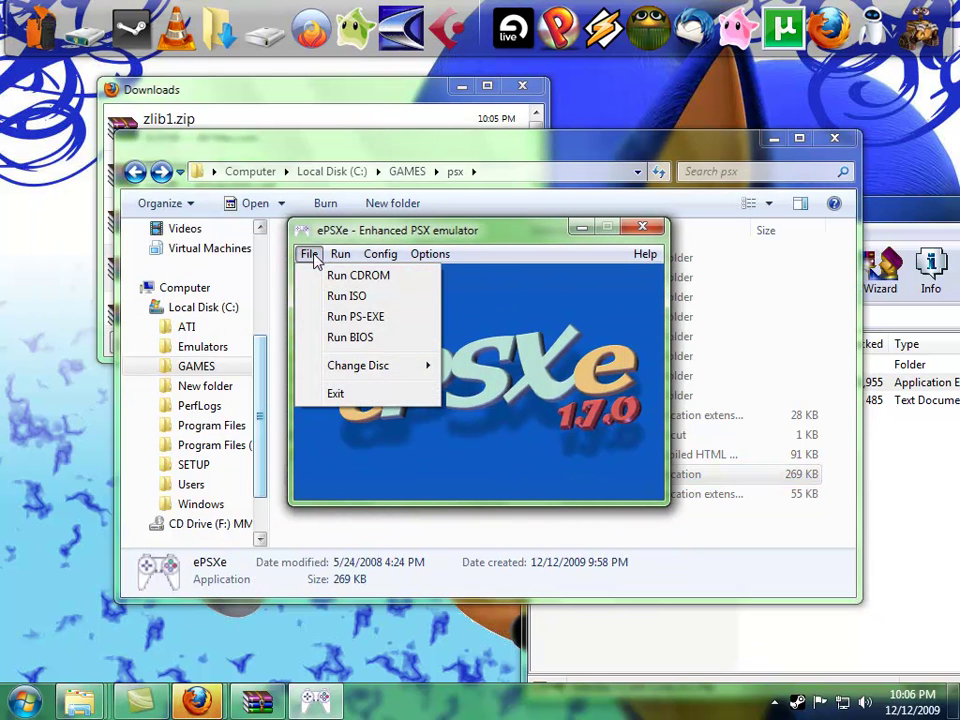
{"action": "left_click", "coordinate": [376, 300]}
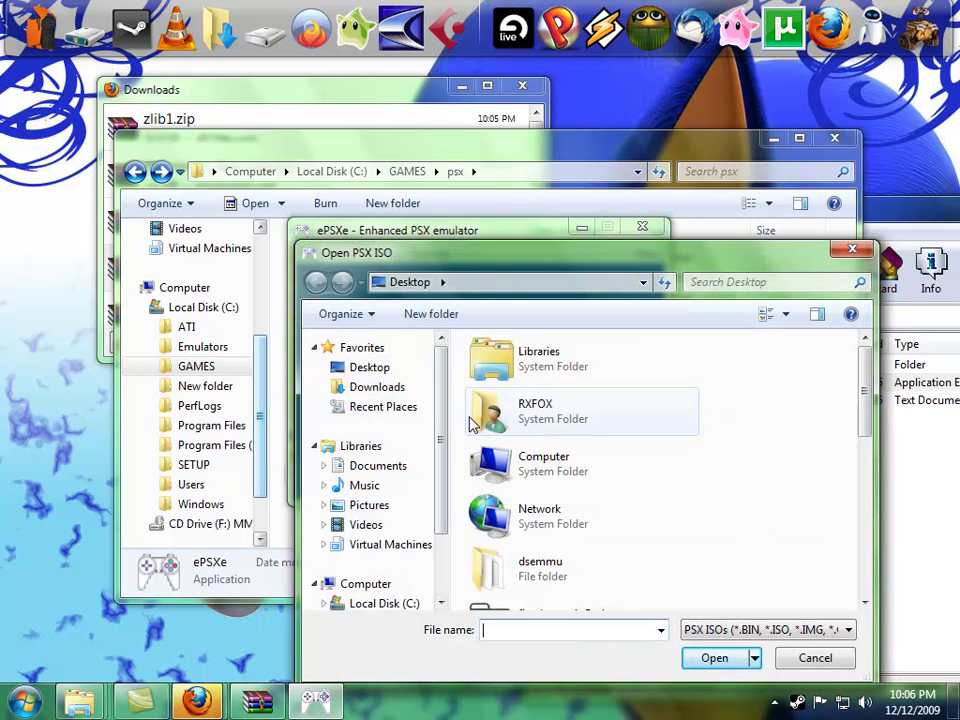
{"action": "scroll", "coordinate": [737, 503], "scroll_direction": "down", "scroll_amount": 3}
{"action": "scroll", "coordinate": [677, 489], "scroll_direction": "down", "scroll_amount": 2}
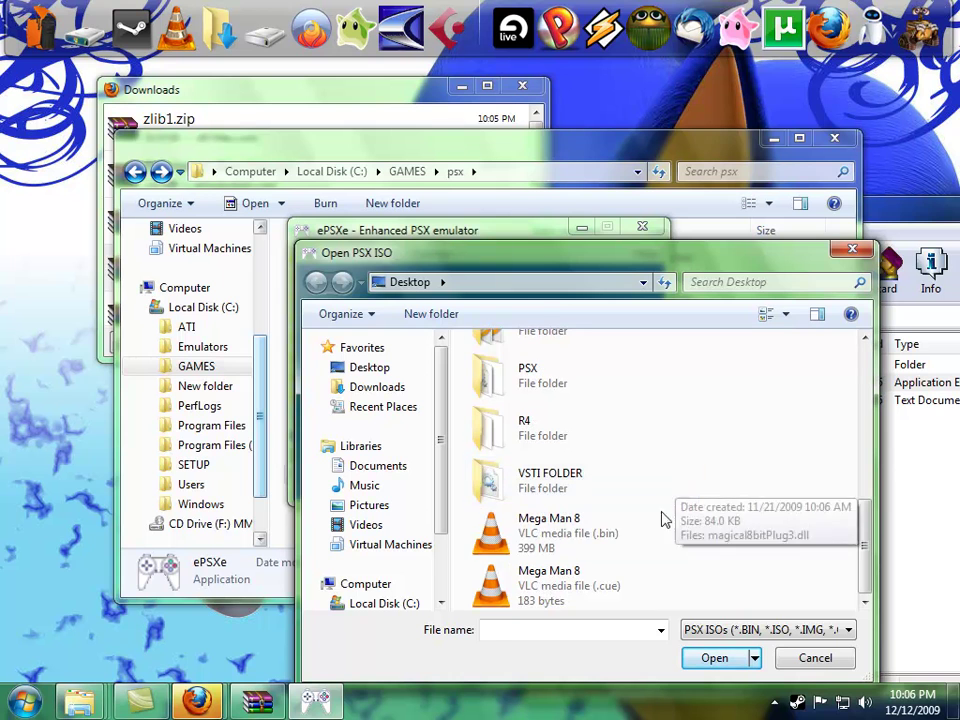
{"action": "left_click", "coordinate": [608, 540]}
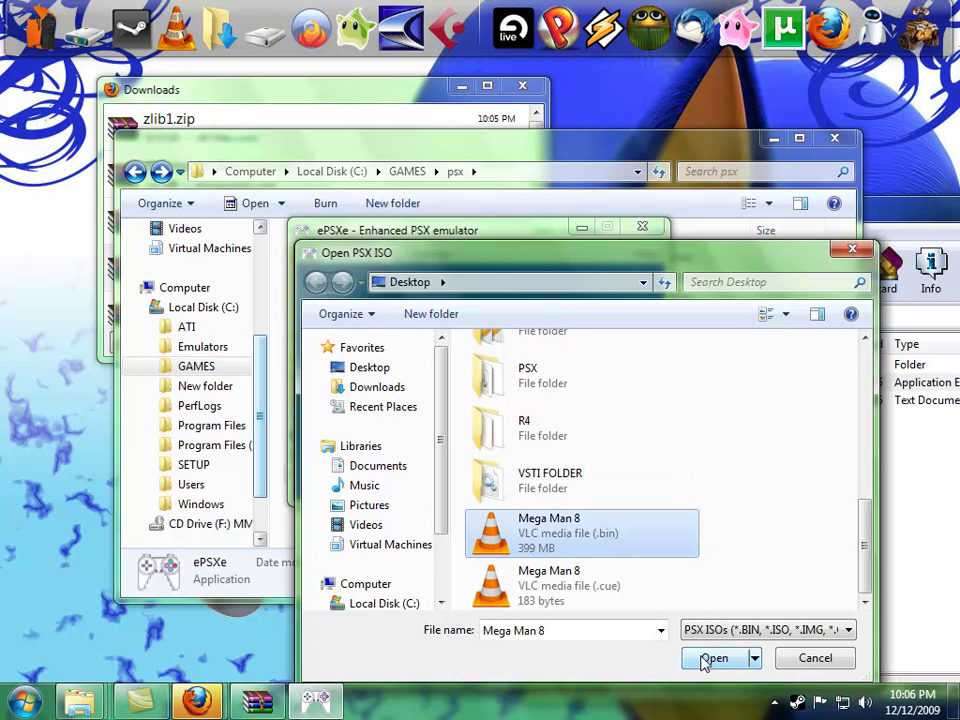
{"action": "left_click", "coordinate": [712, 658]}
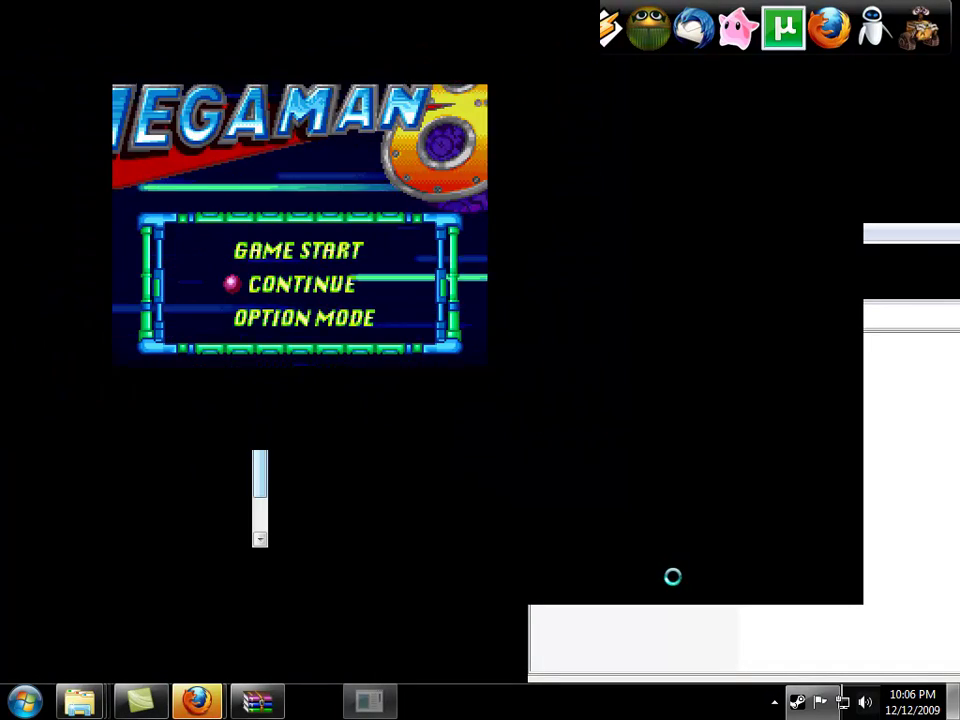
{"action": "key", "text": "Return"}
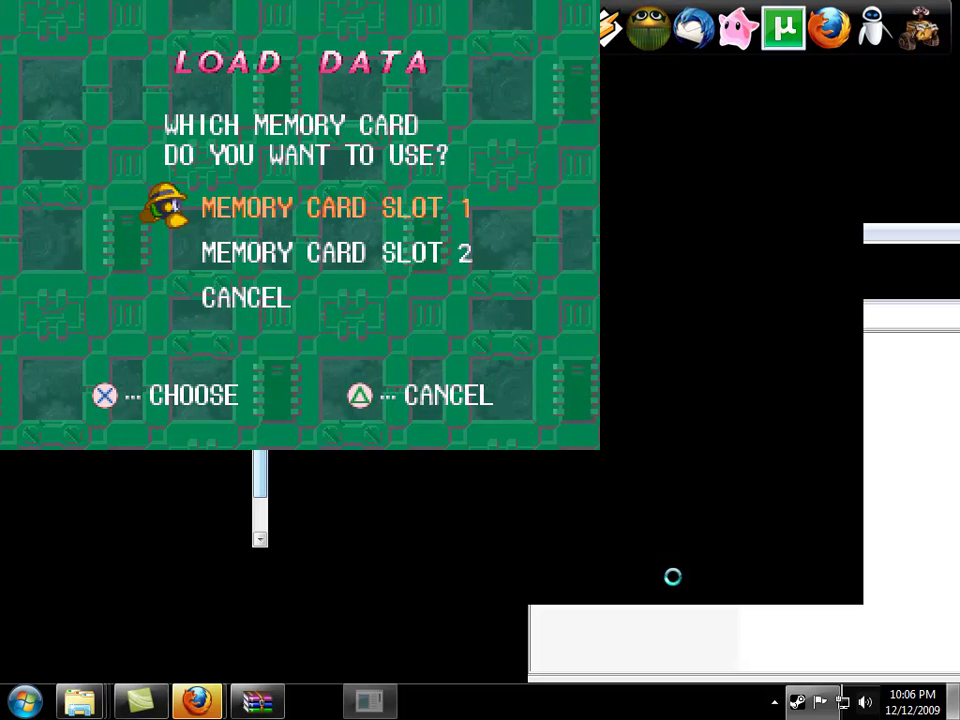
{"action": "key", "text": "Return"}
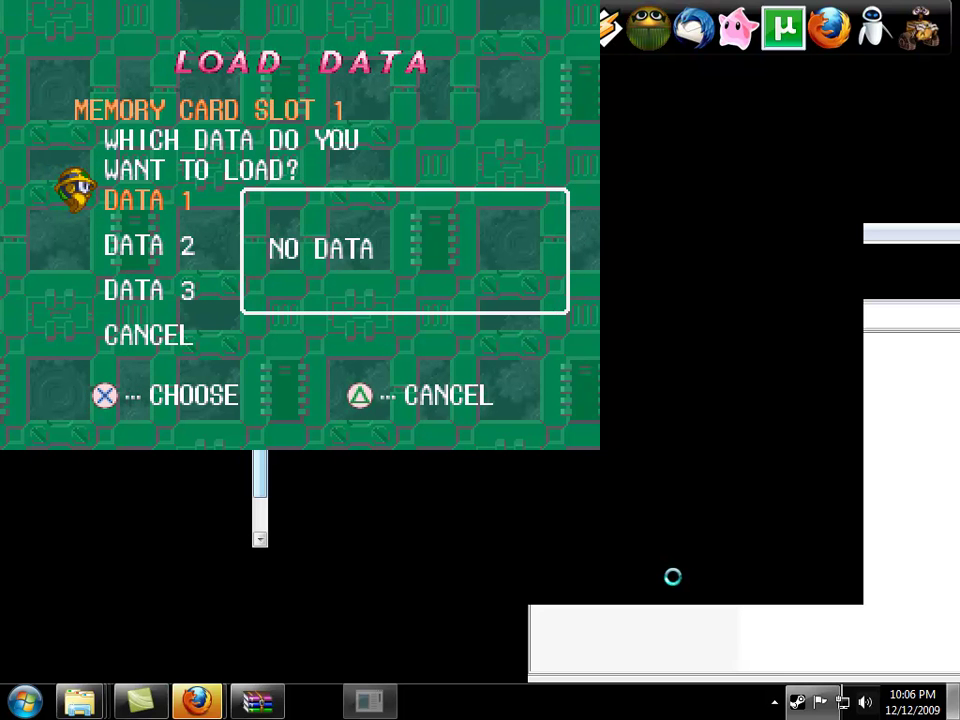
{"action": "key", "text": "d"}
{"action": "key", "text": "Escape"}
- Start a new Mega Man 8 game and advance Mega Man rightward through the opening beach stage, jumping and shooting
{"action": "key", "text": "Up"}
{"action": "key", "text": "Return"}
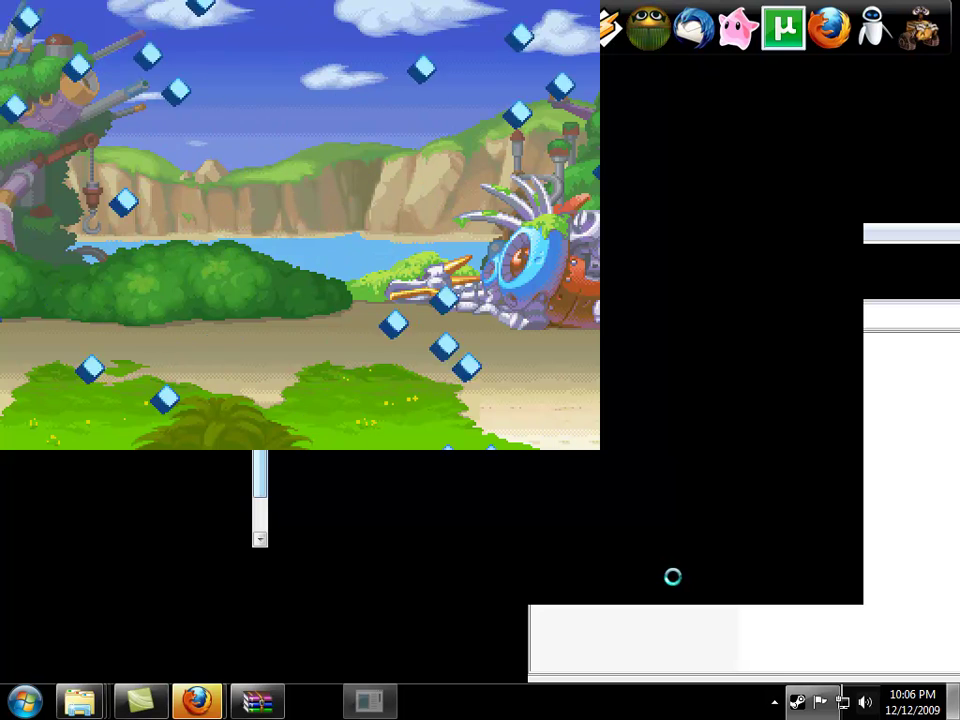
{"action": "key", "text": "Right"}
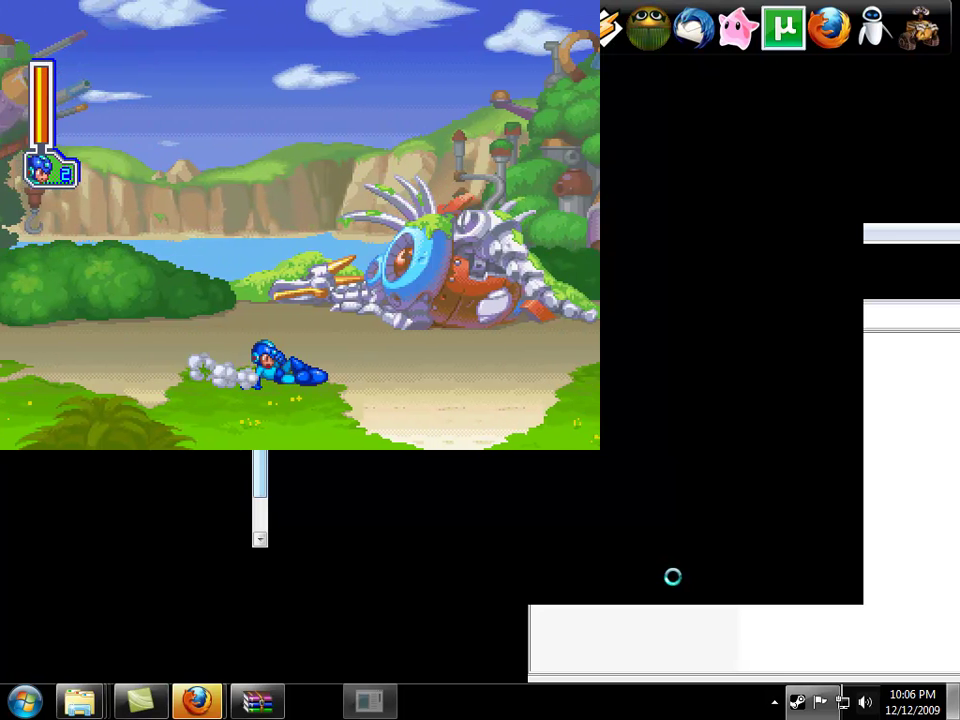
{"action": "key", "text": "Right"}
{"action": "key", "text": "z"}
{"action": "key", "text": "a"}
{"action": "key", "text": "Right"}
{"action": "key", "text": "z"}
{"action": "key", "text": "Right"}
{"action": "key", "text": "a"}
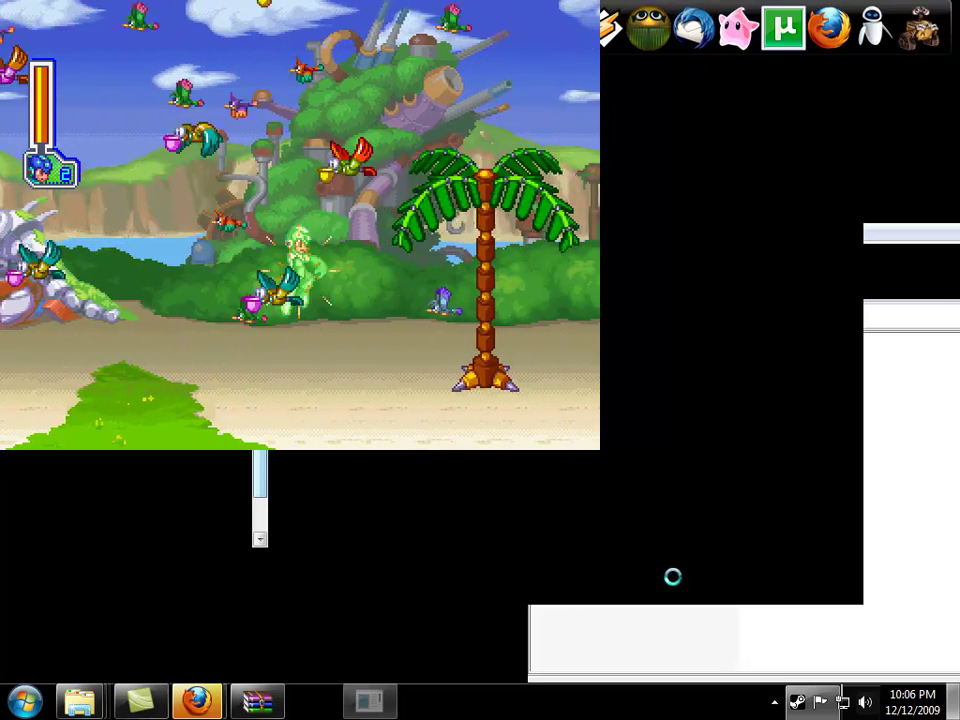
{"action": "key", "text": "Right"}
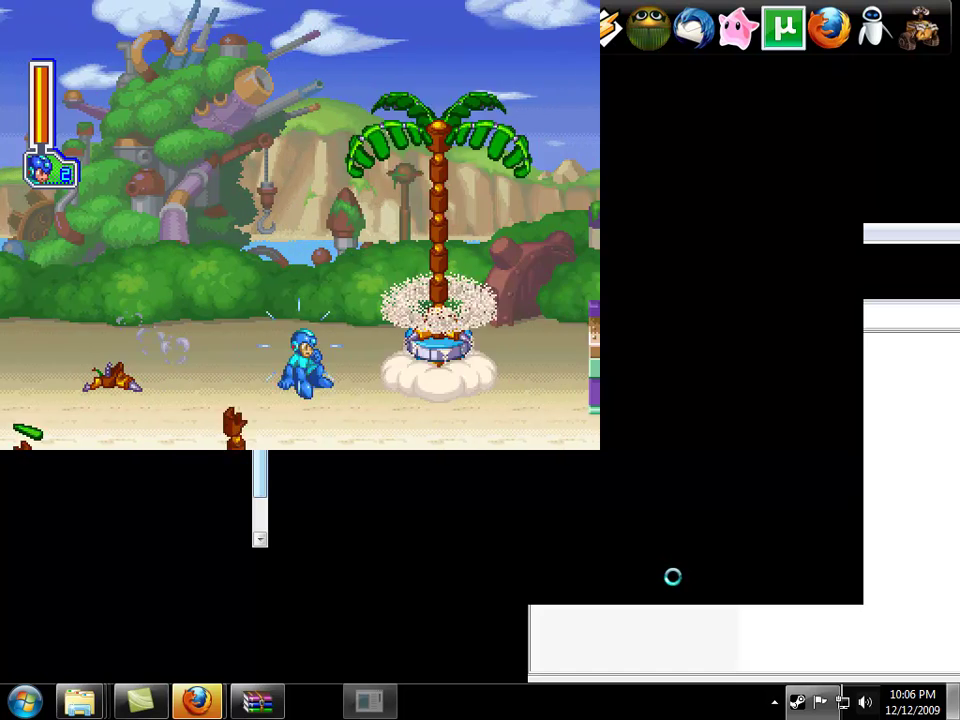
{"action": "key", "text": "x"}
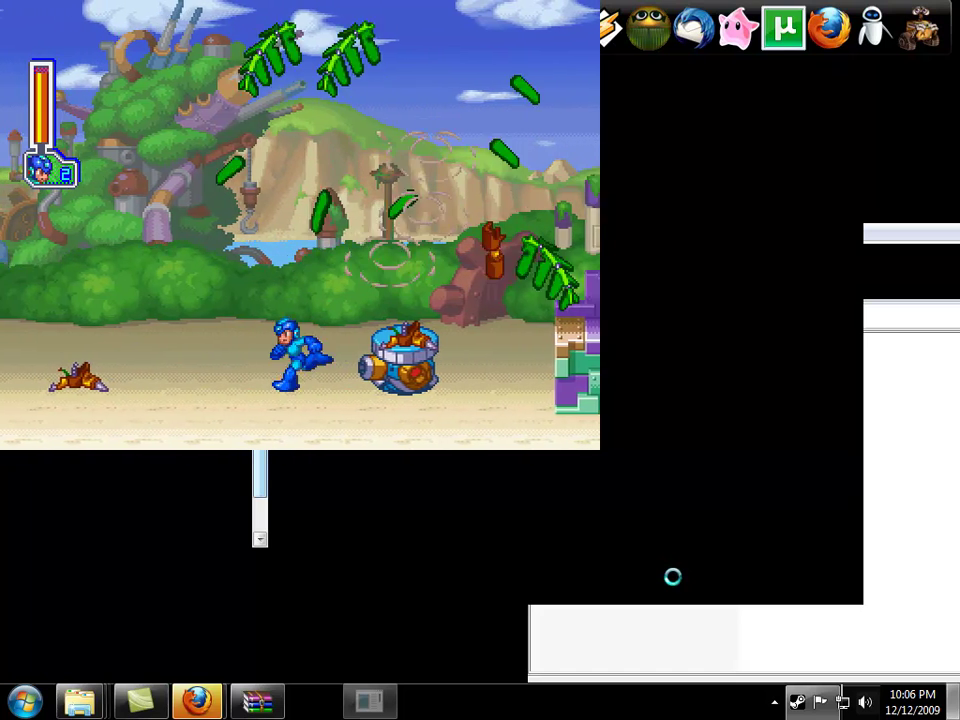
{"action": "key", "text": "z"}
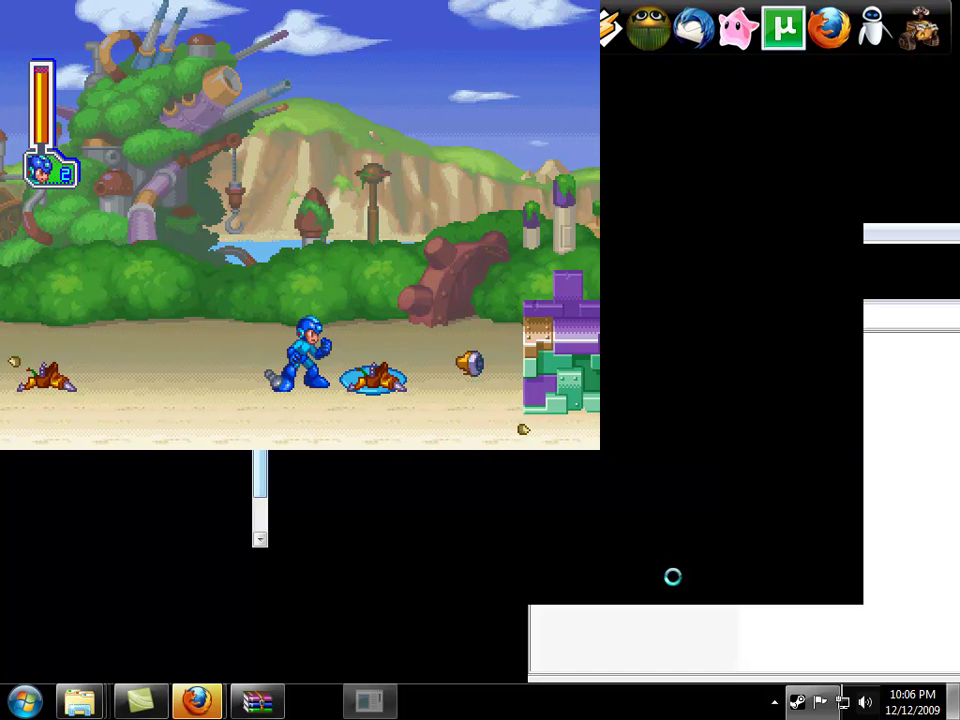